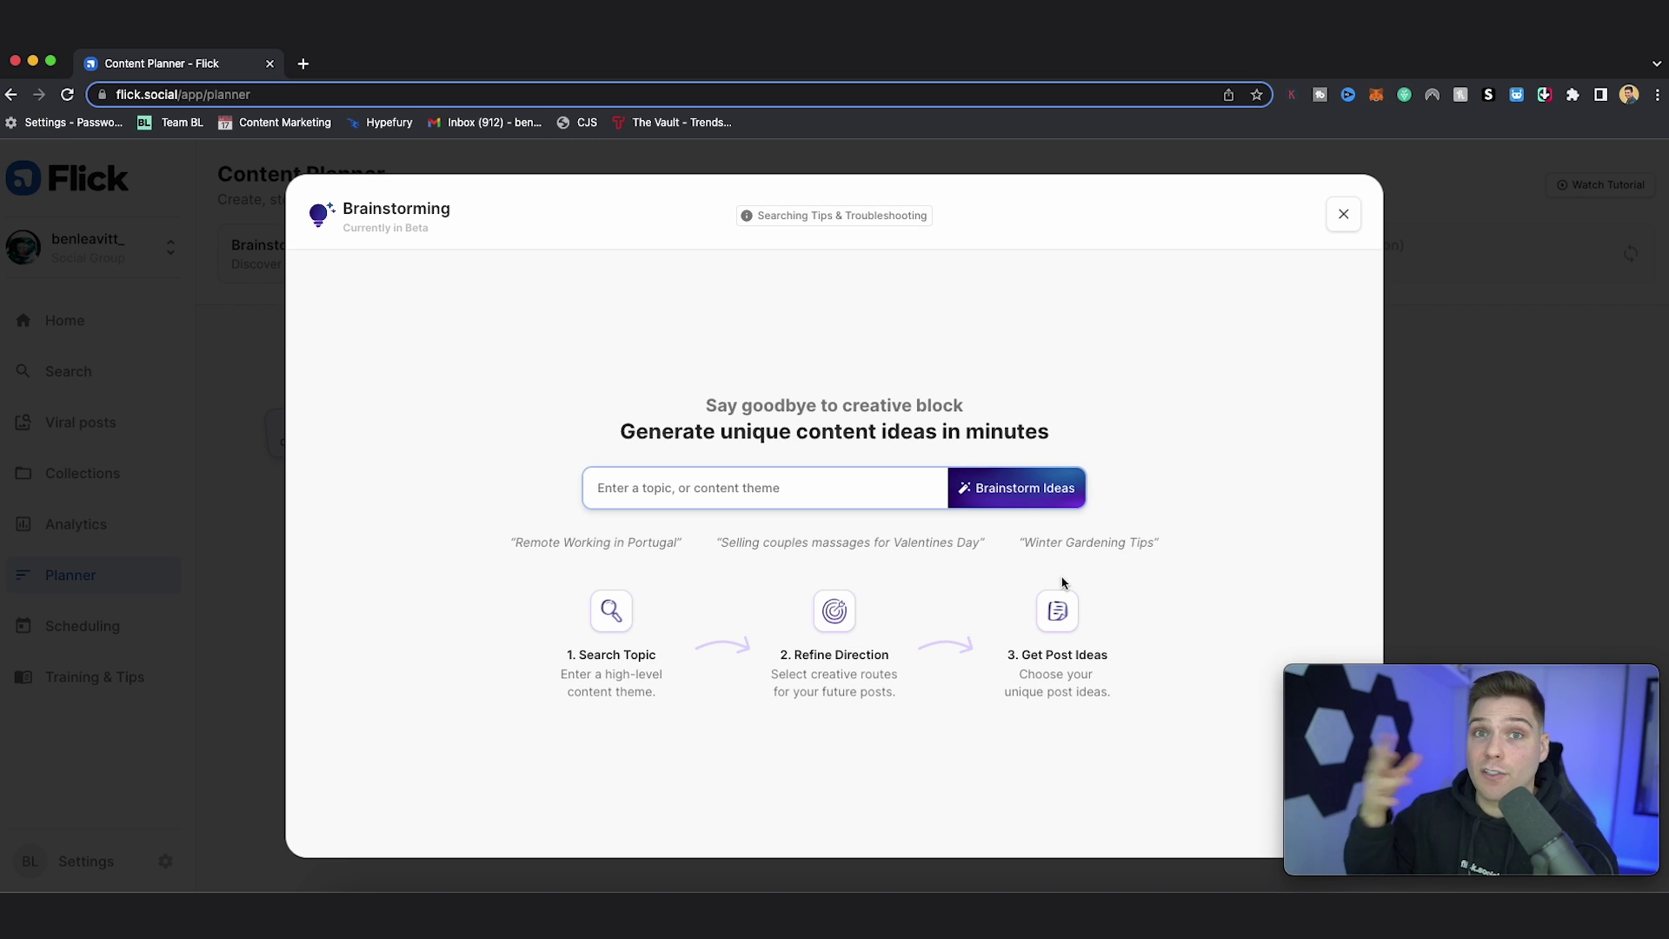
Enter the topic 'how to improve flexibility with yoga' in the Brainstorming field
type("how to improve fle")
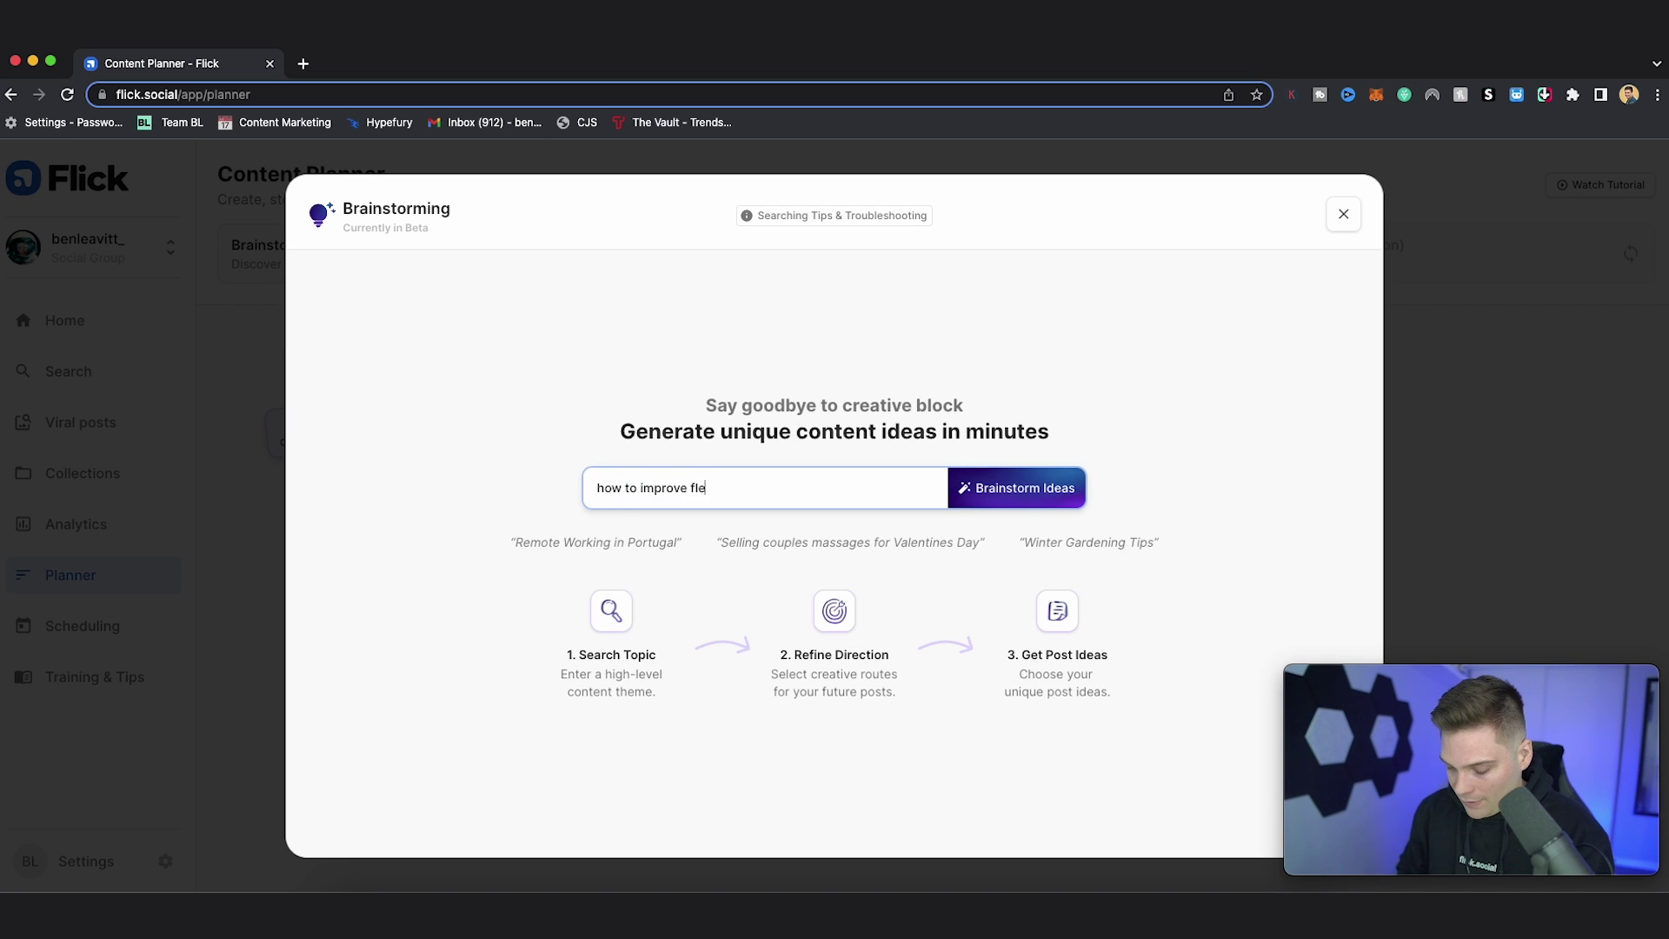
type("xibility with yo")
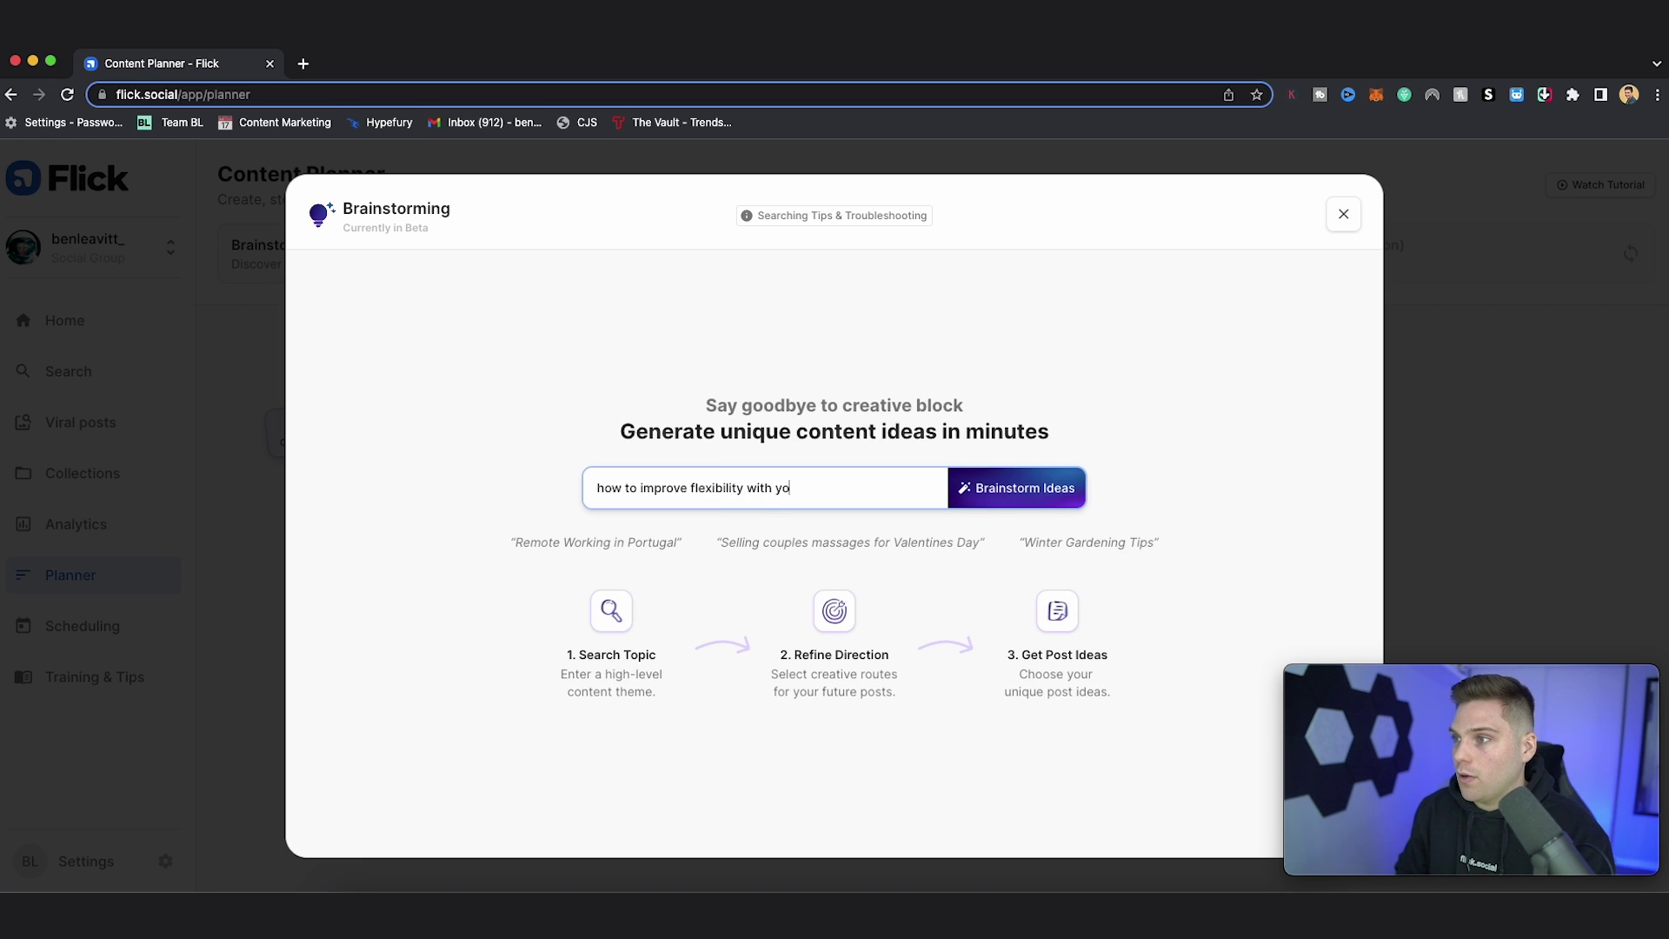
type("ga")
Generate creative routes for the 'how to improve flexibility with yoga' topic
left_click(1061, 497)
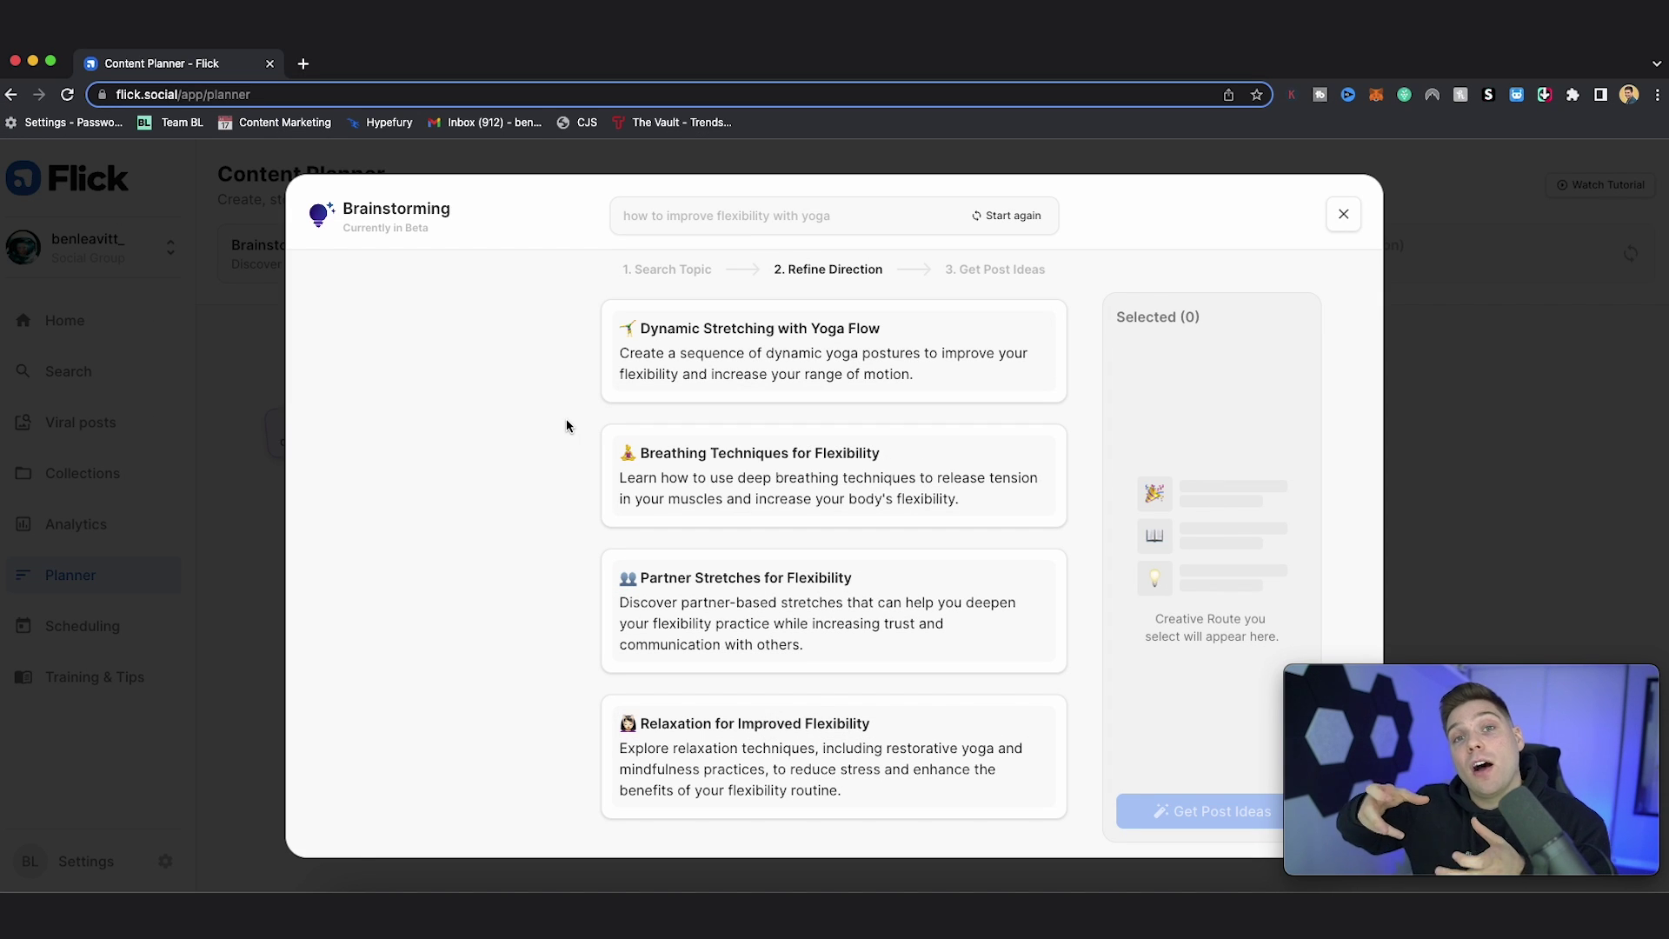
Accept the Dynamic Stretching with Yoga Flow and Partner Stretches for Flexibility routes
mouse_move(838, 339)
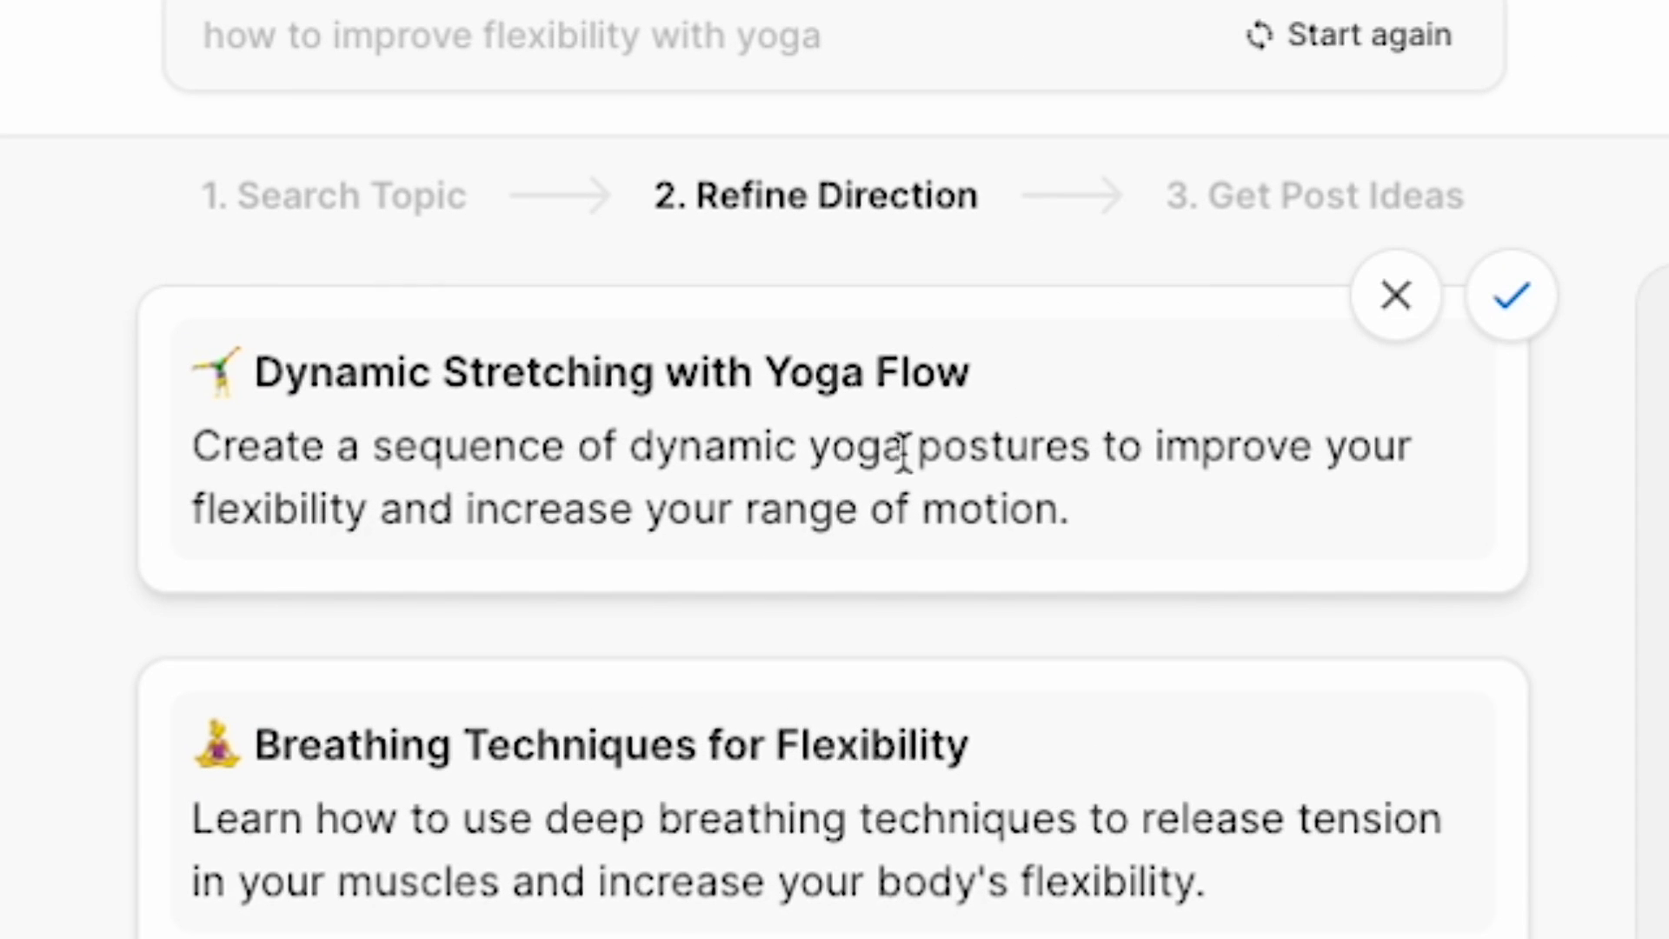
scroll(1248, 549, "down", 2)
mouse_move(633, 533)
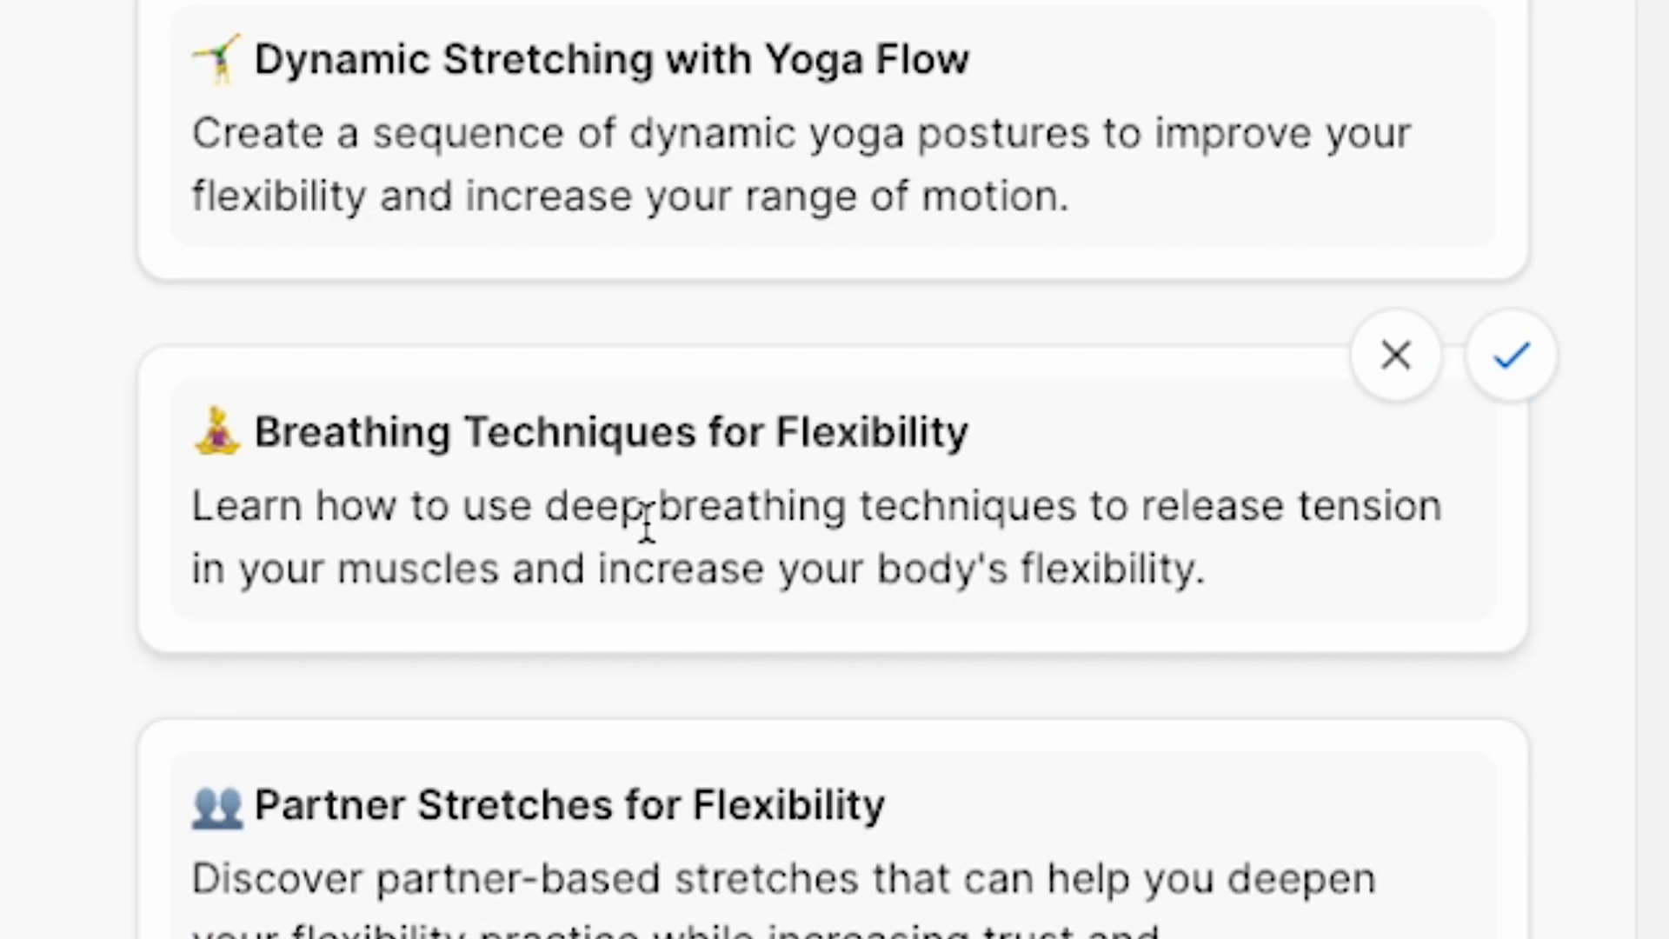
scroll(793, 463, "down", 2)
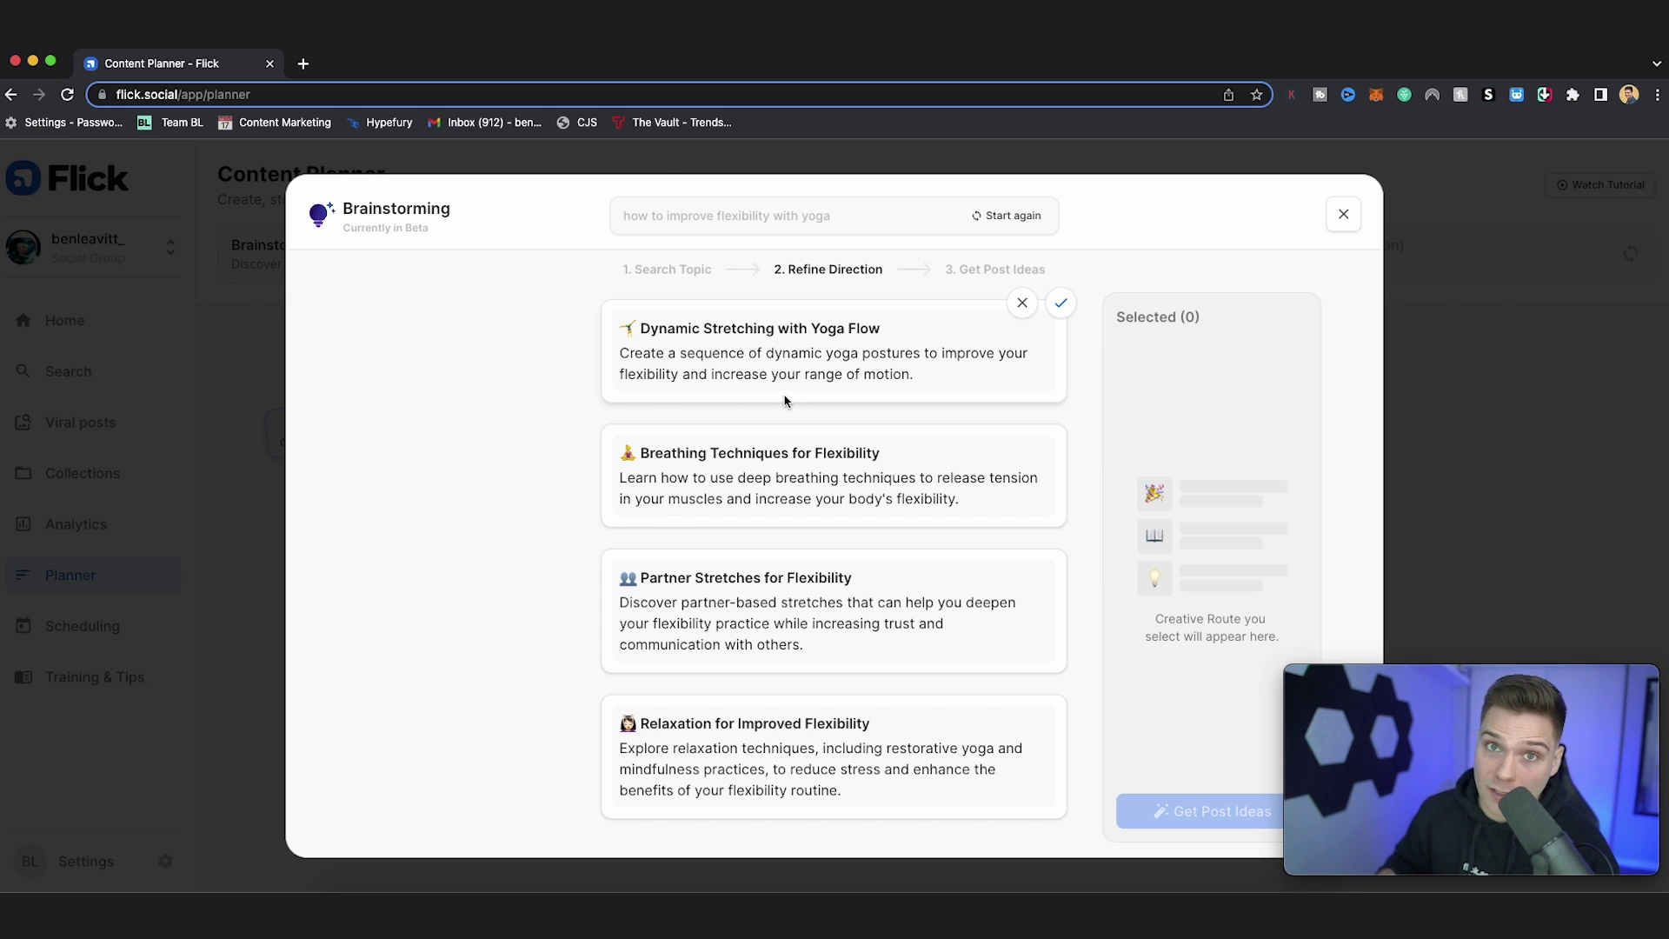
mouse_move(937, 359)
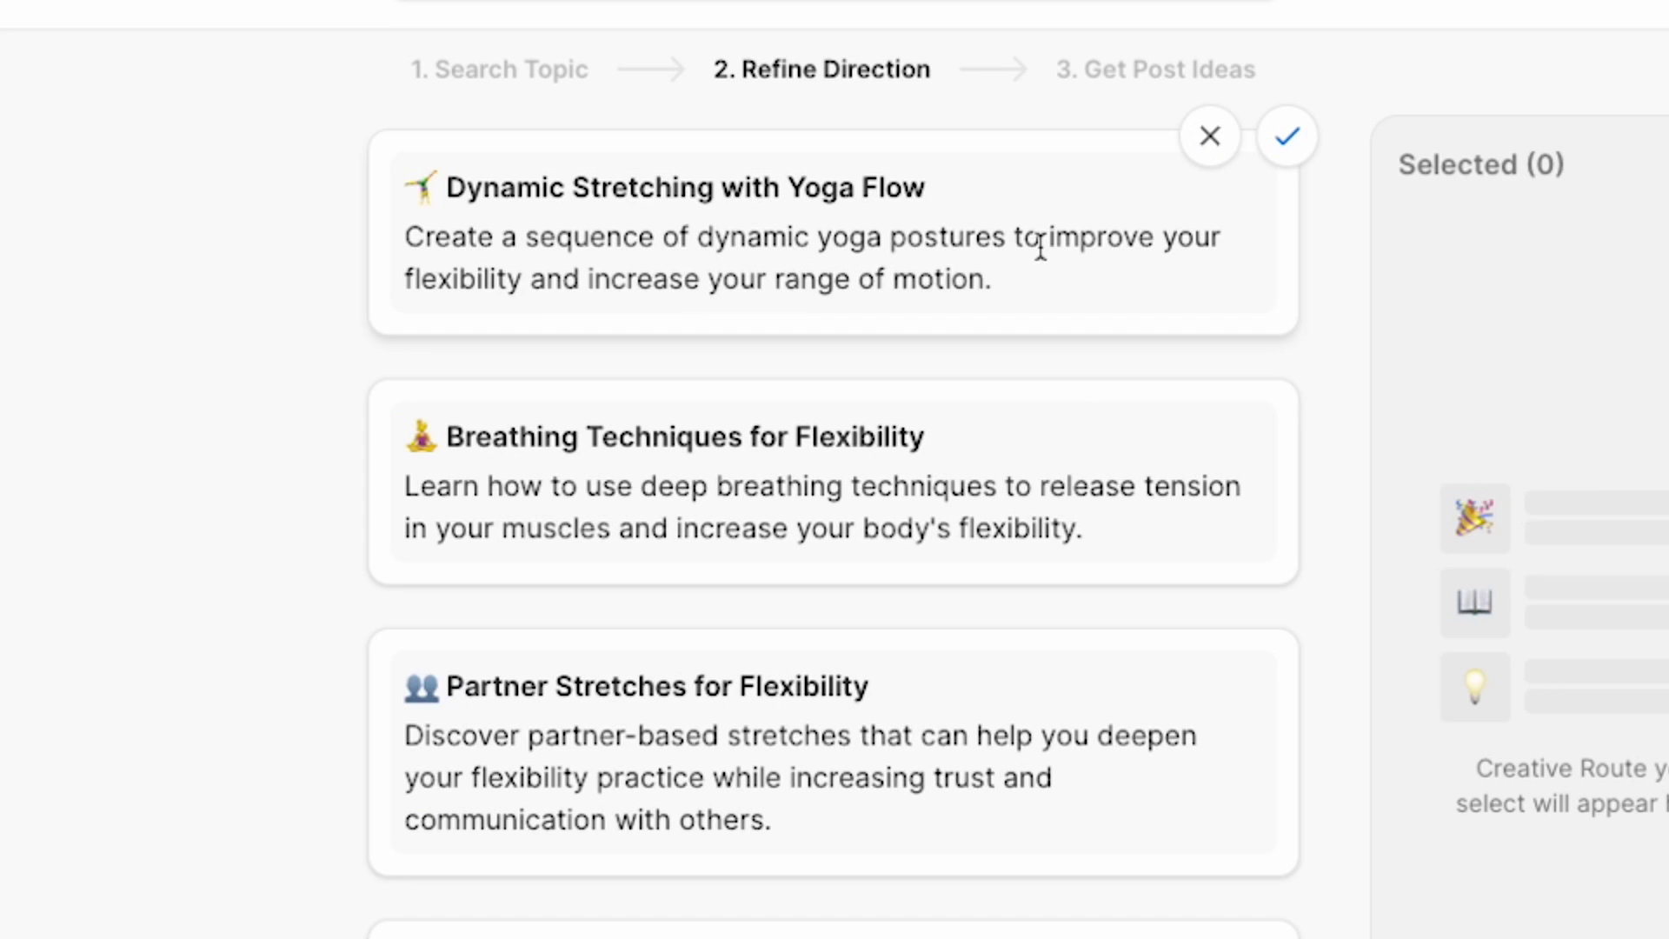
left_click(1286, 139)
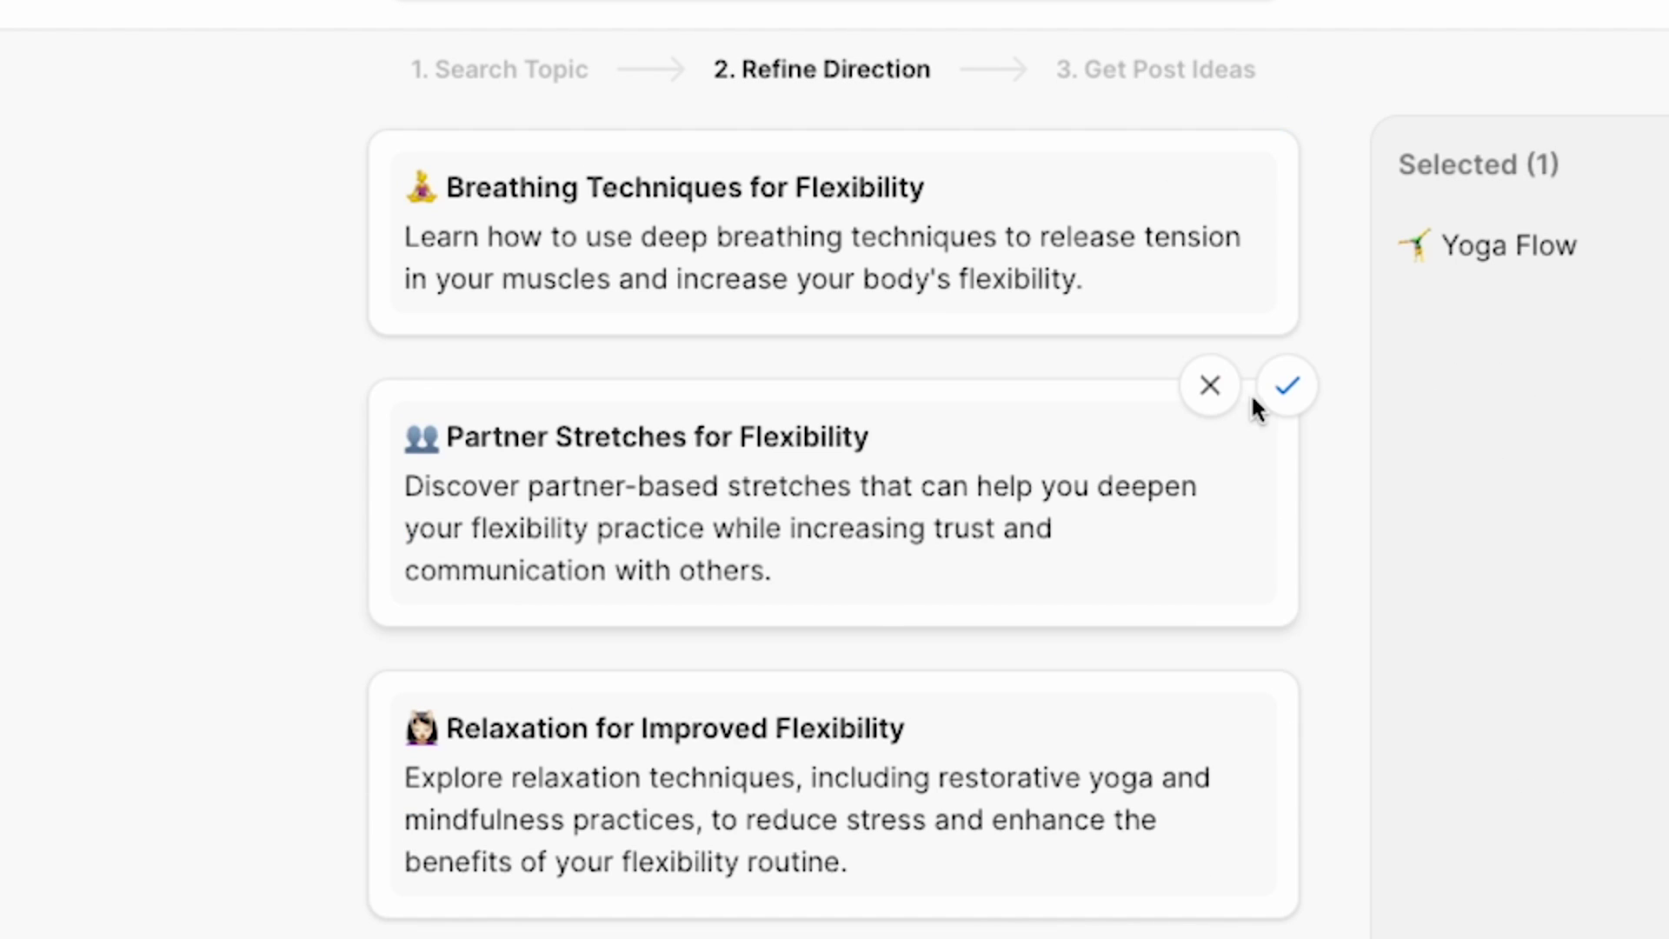
left_click(1281, 388)
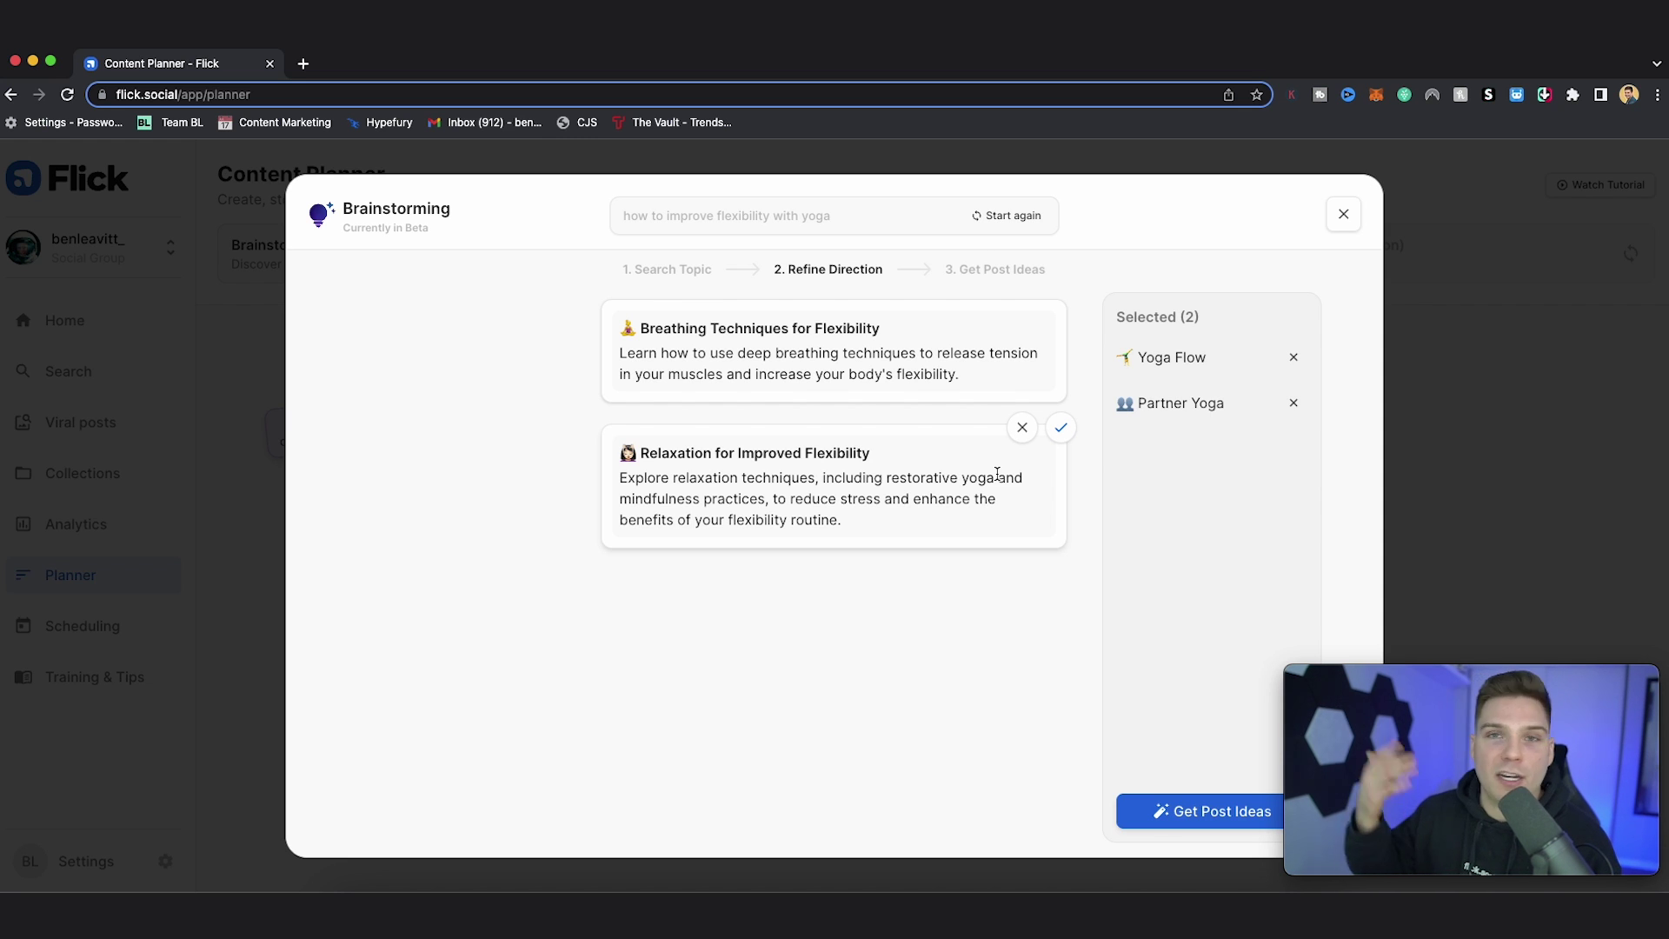
Reject the Relaxation and Breathing Techniques routes and generate post ideas from the accepted ones
left_click(1022, 427)
left_click(1024, 311)
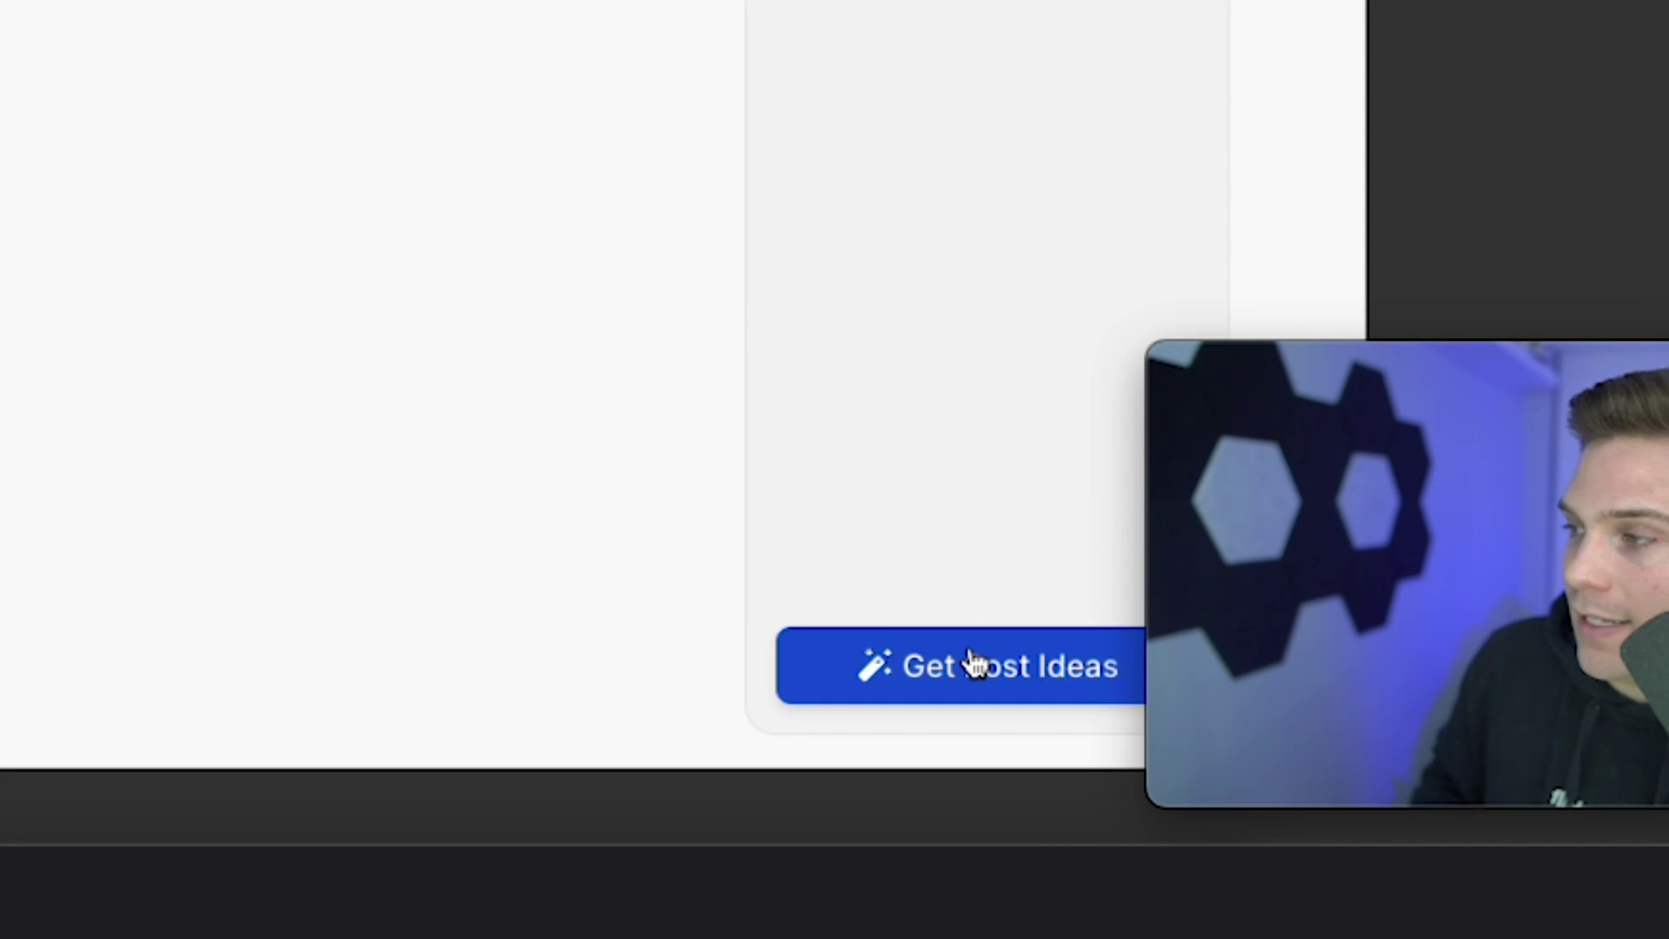
left_click(974, 665)
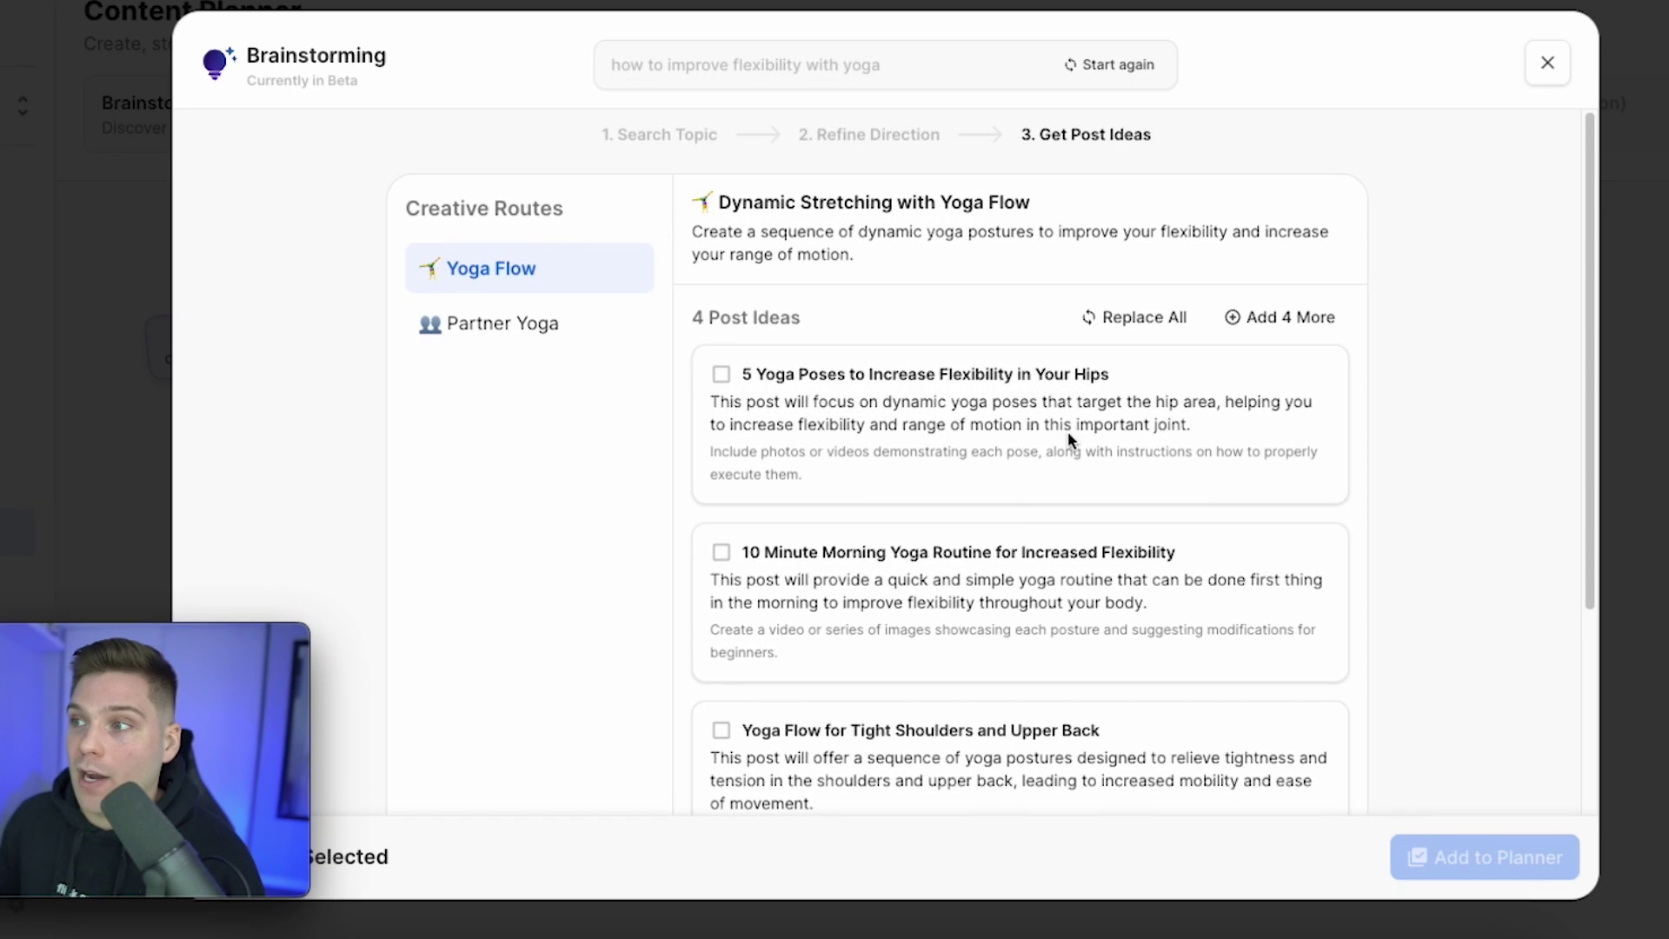
Browse the Yoga Flow and Partner Yoga post ideas and pick '10 Minute Morning Yoga Routine for Increased Flexibility'
scroll(938, 556, "down", 1)
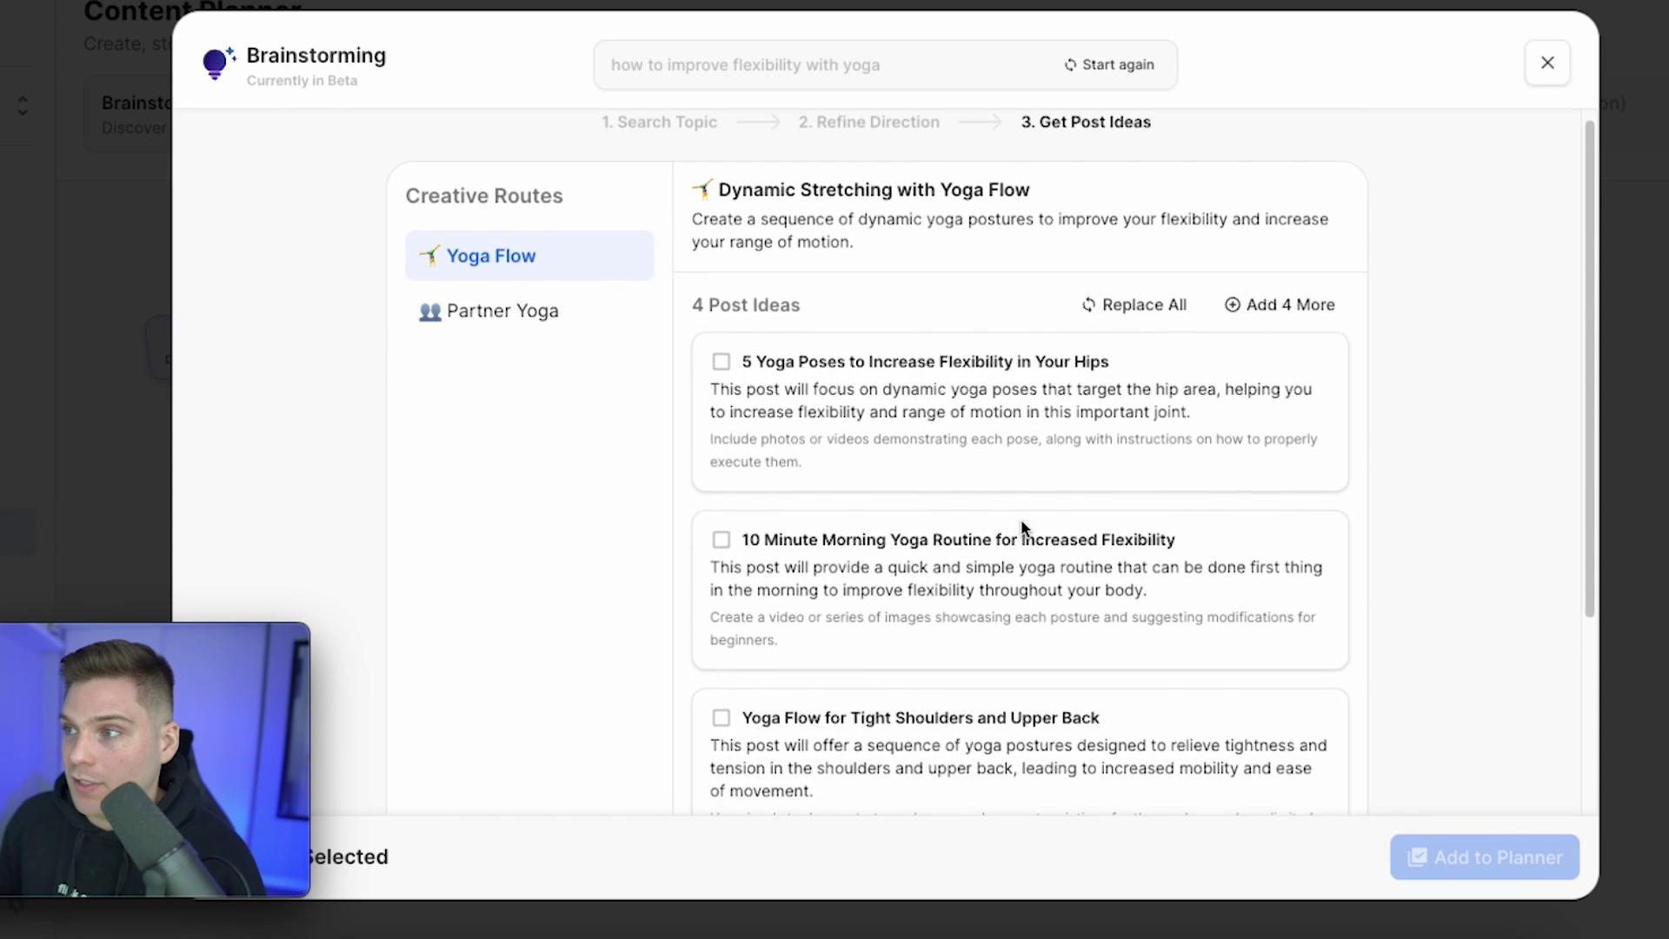
scroll(879, 499, "down", 3)
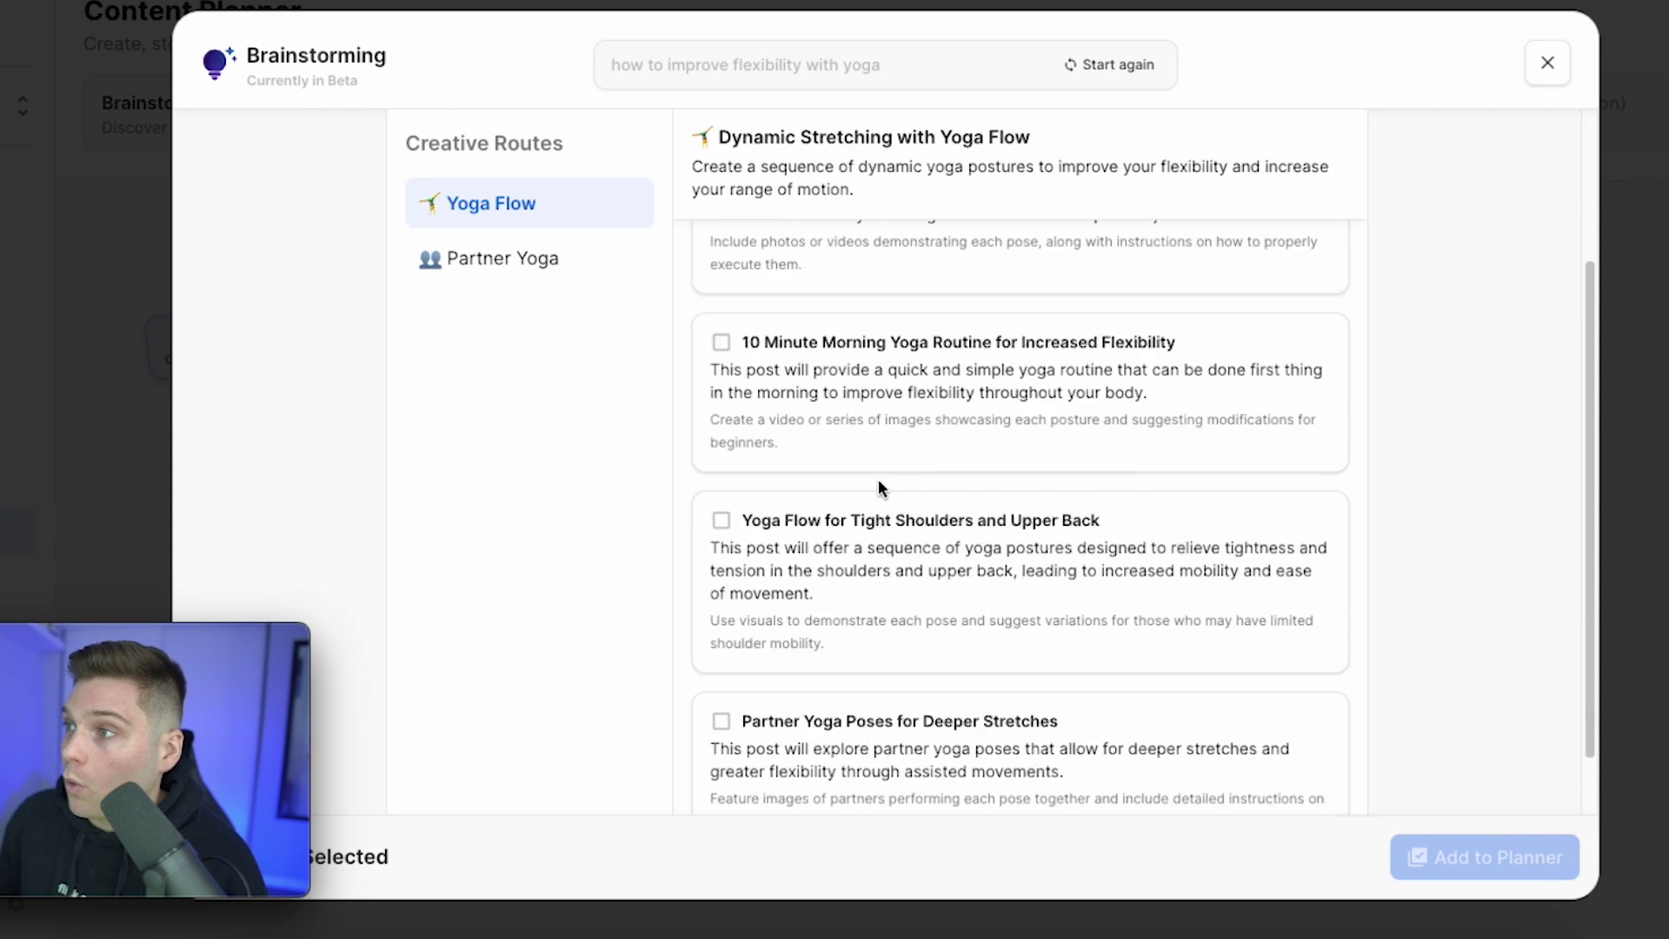
scroll(880, 486, "up", 3)
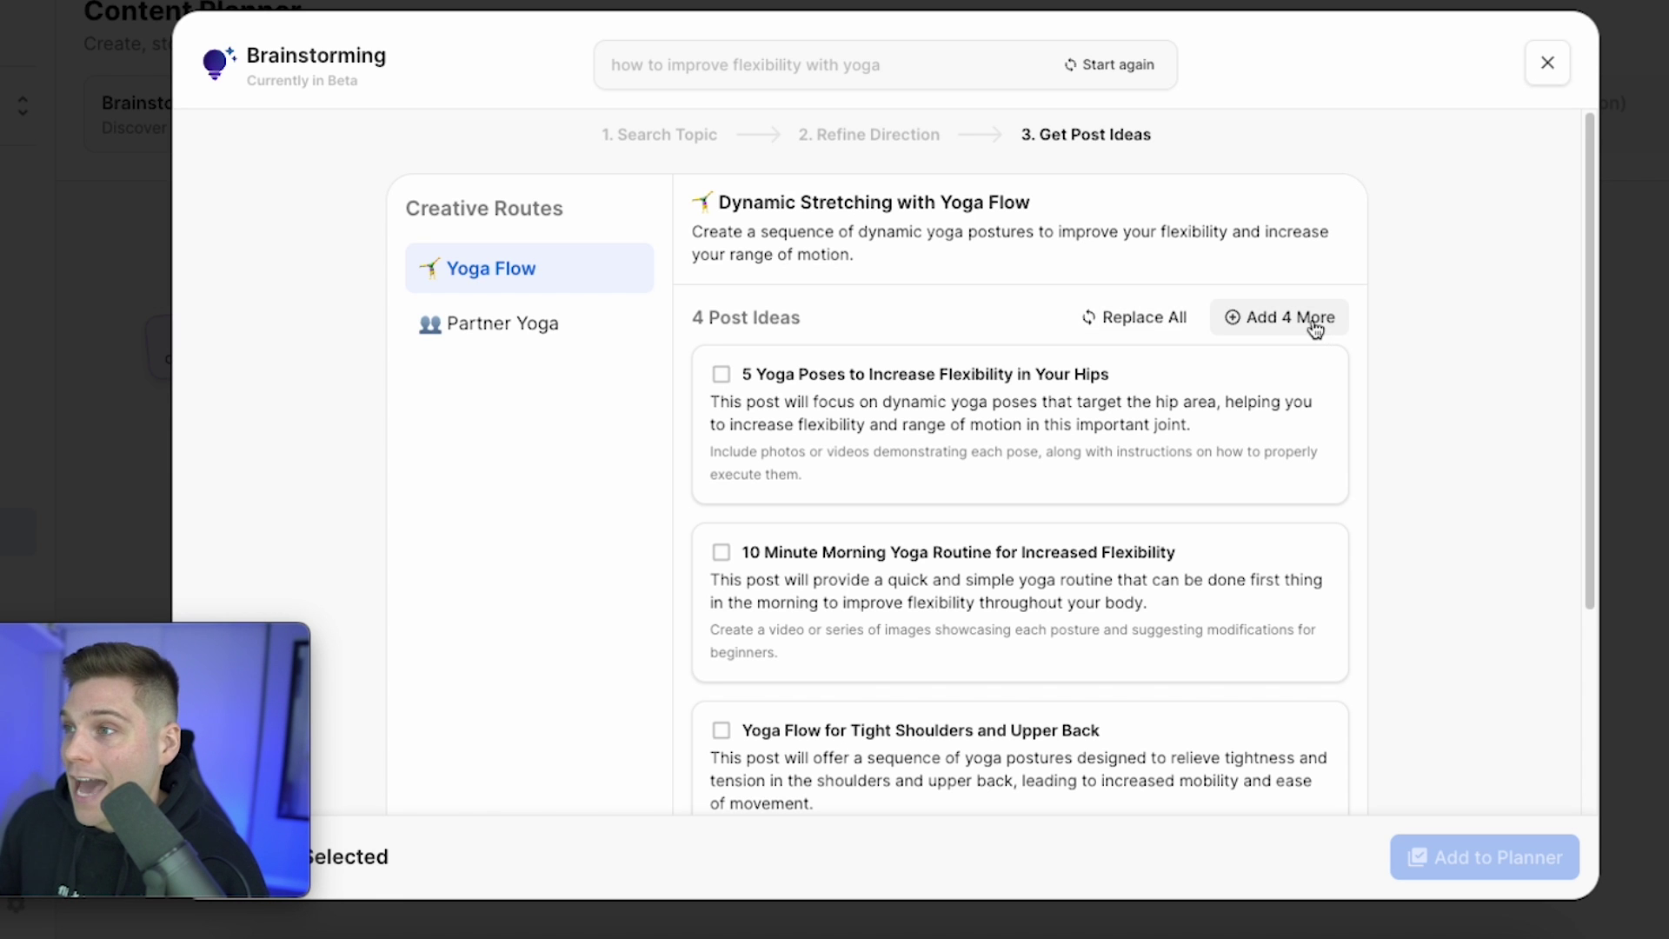
left_click(519, 318)
left_click(537, 265)
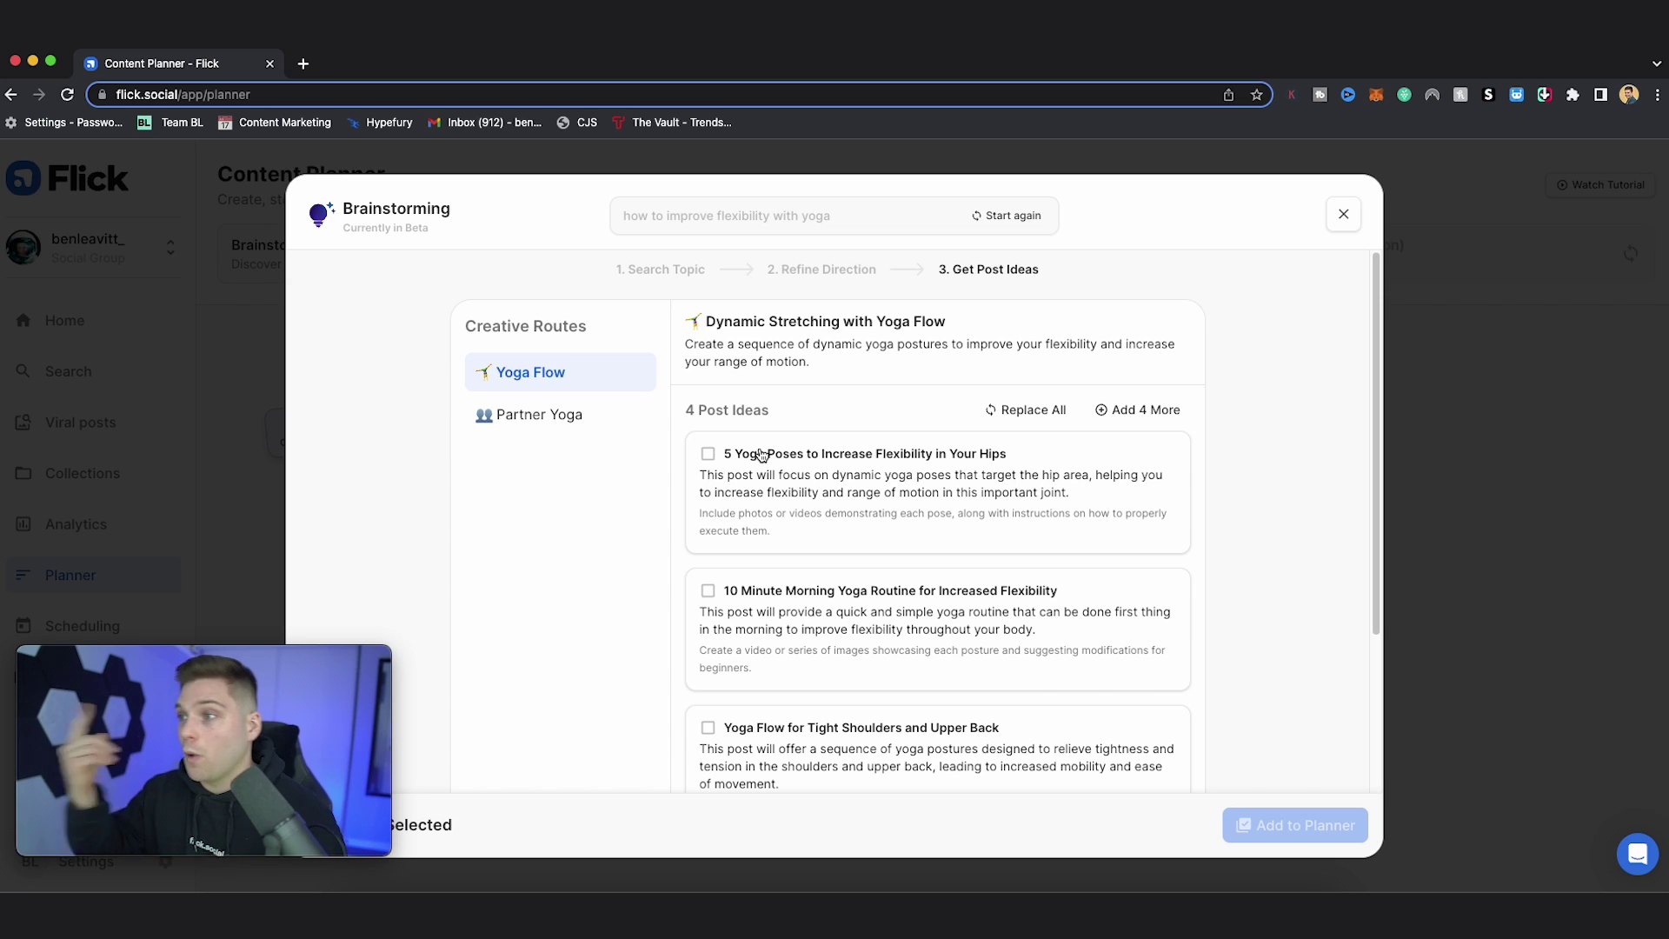
scroll(793, 613, "down", 1)
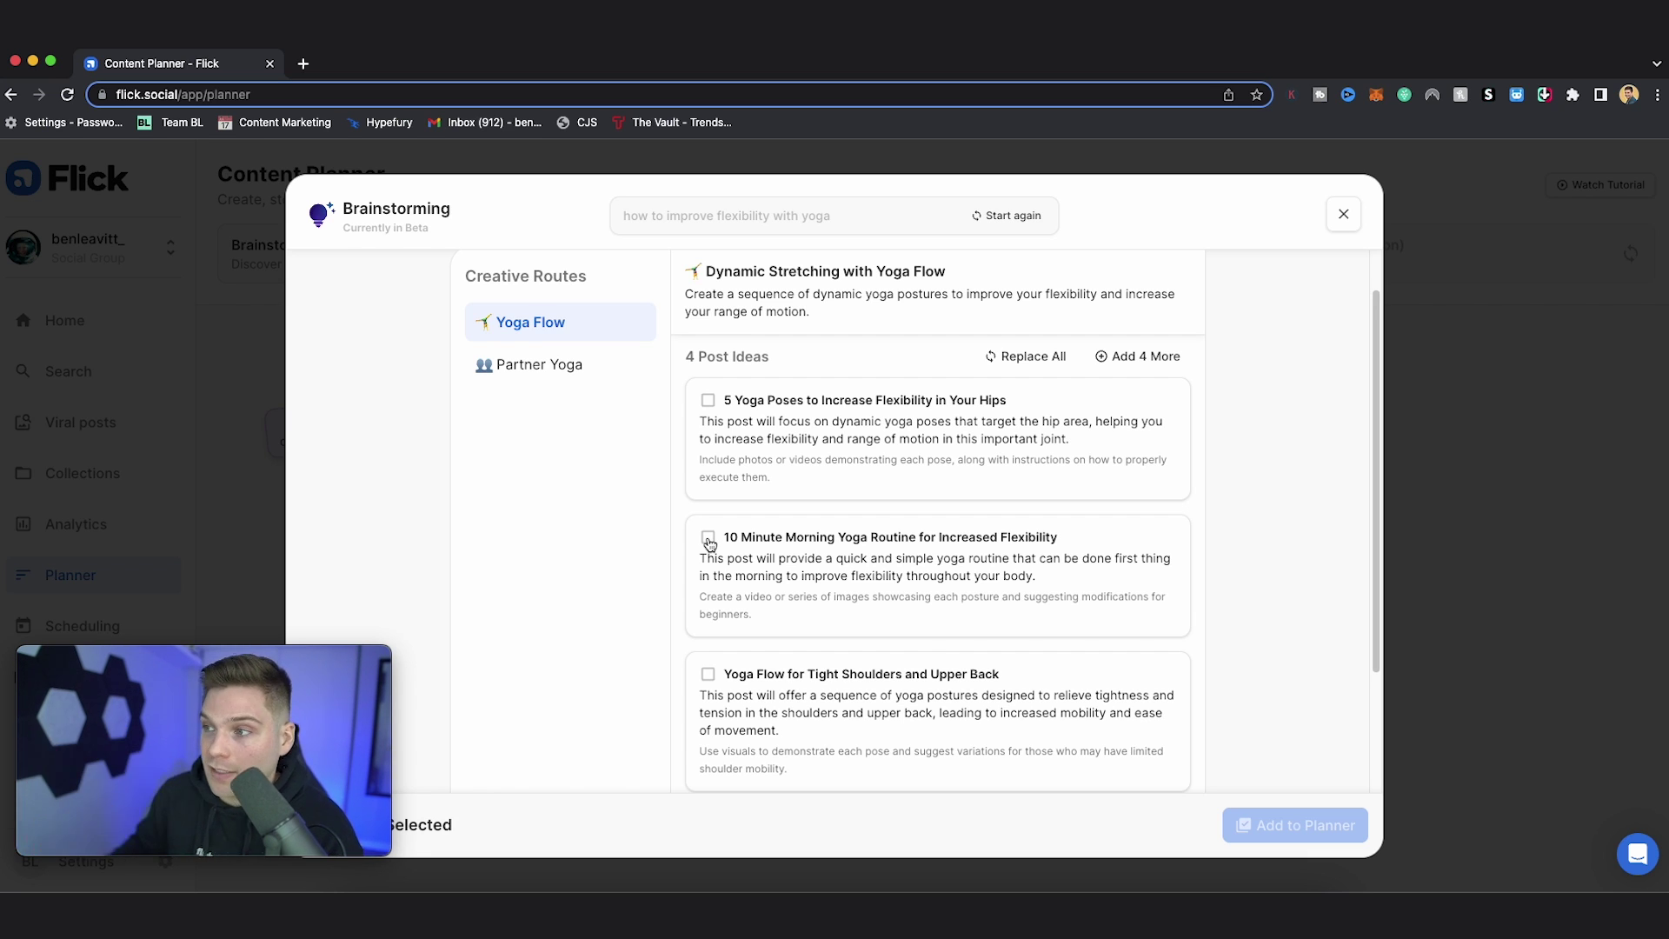
left_click(709, 540)
scroll(910, 497, "up", 1)
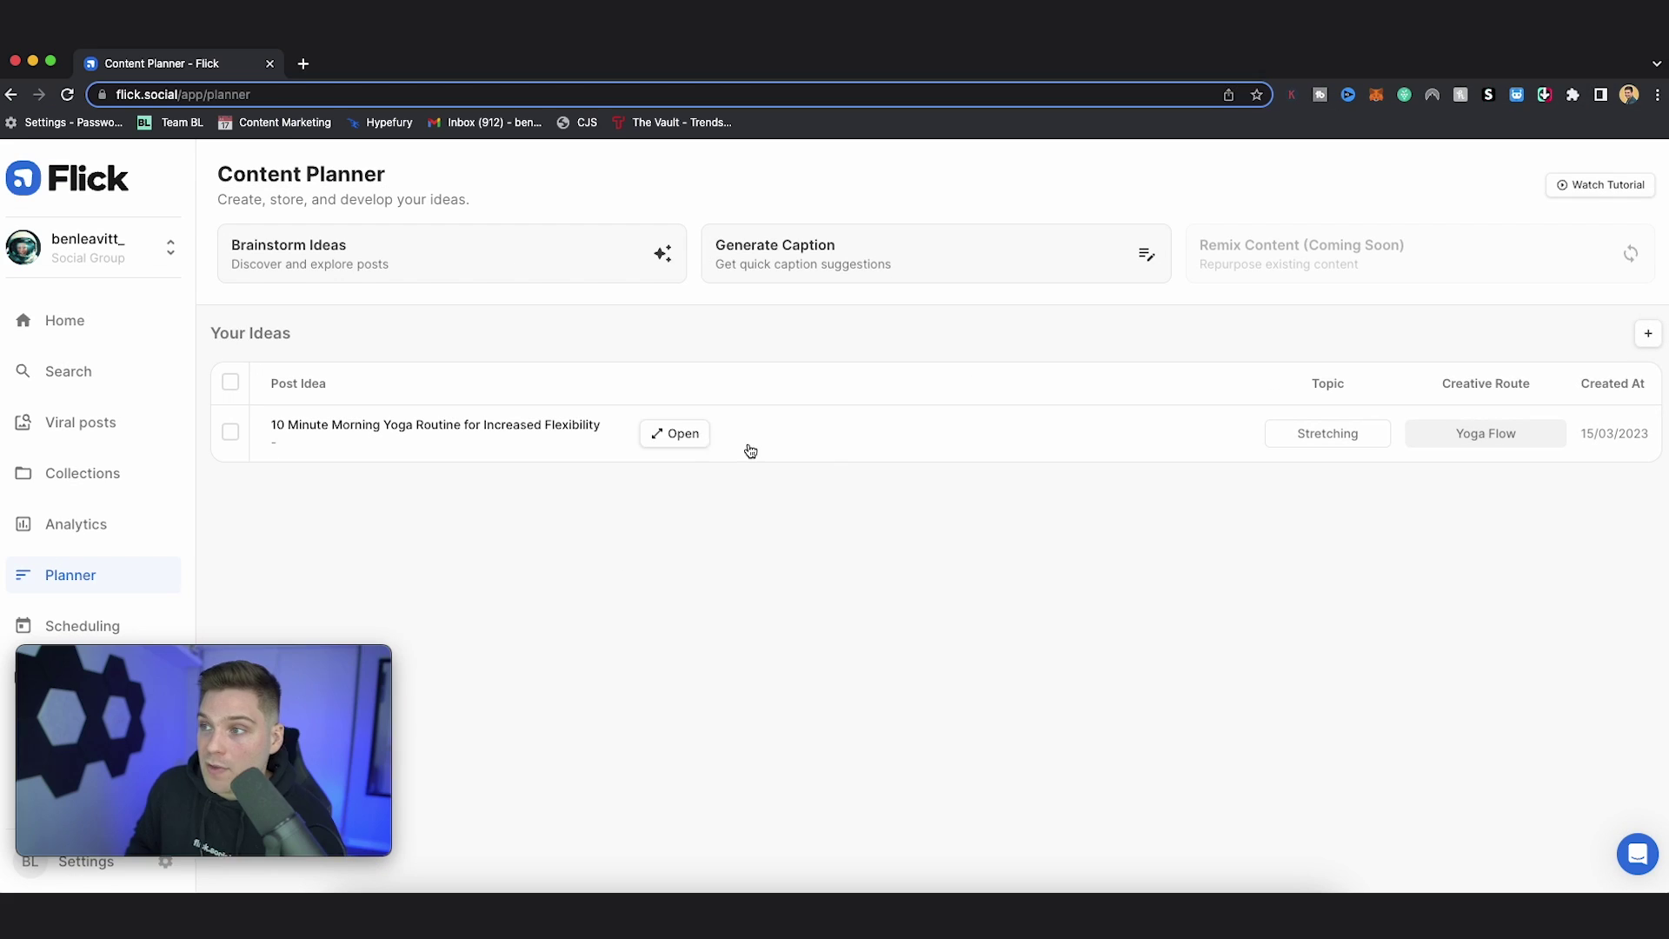
For the morning yoga idea's caption, keep Medium length and set point of view to First Person
left_click(683, 434)
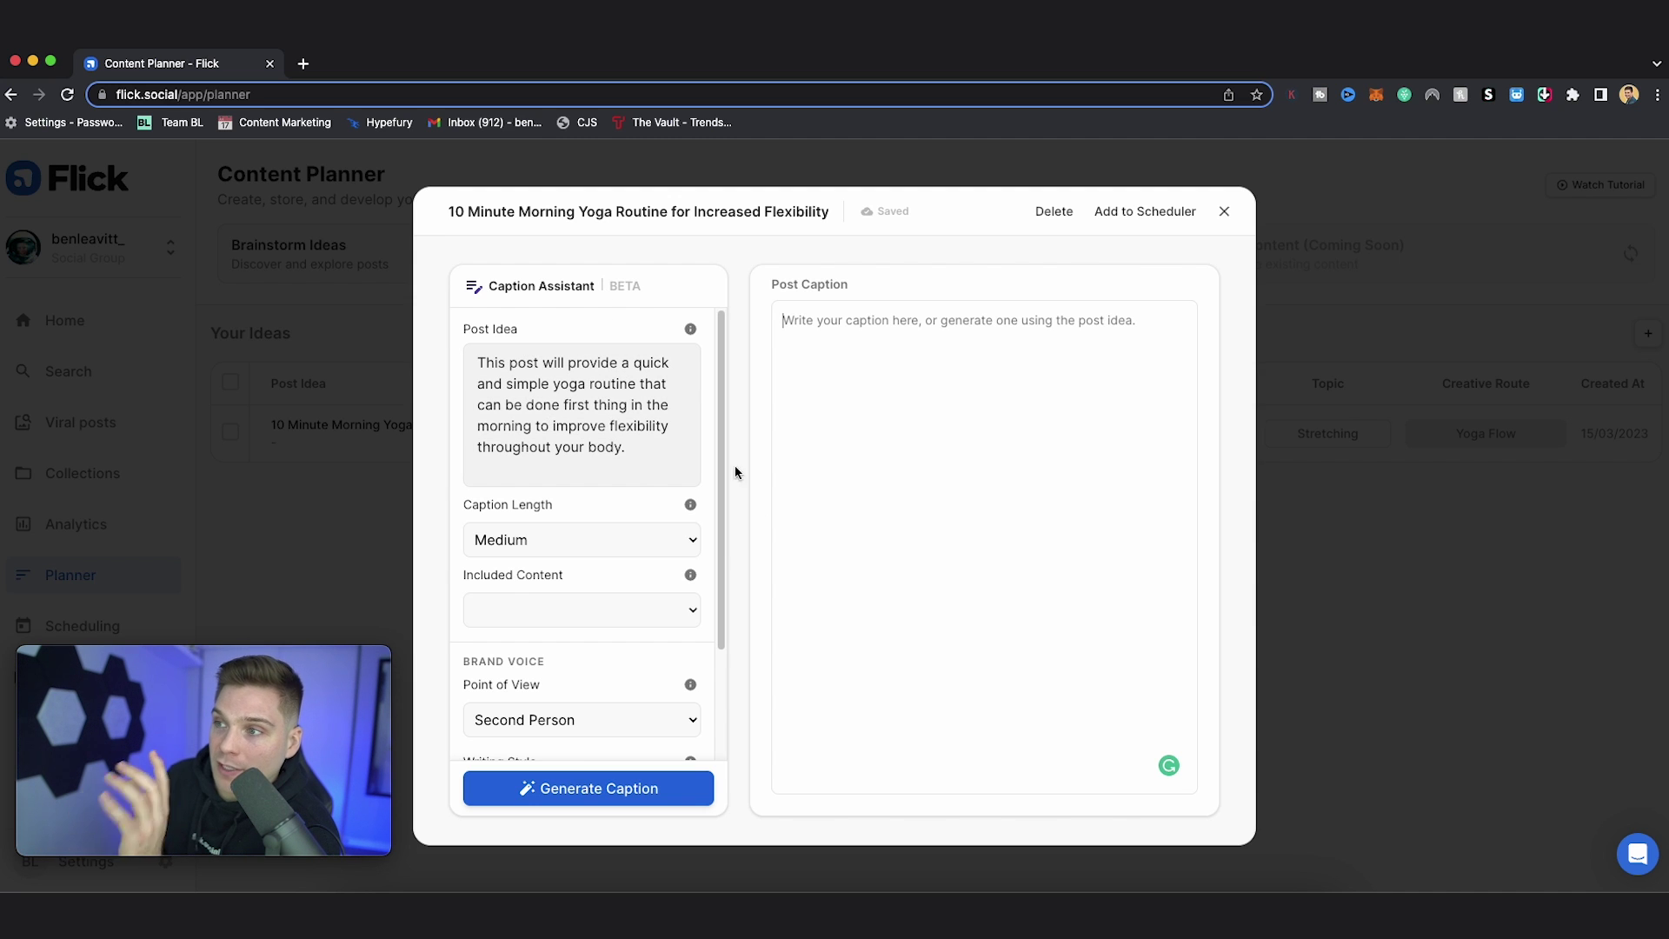
scroll(693, 524, "down", 3)
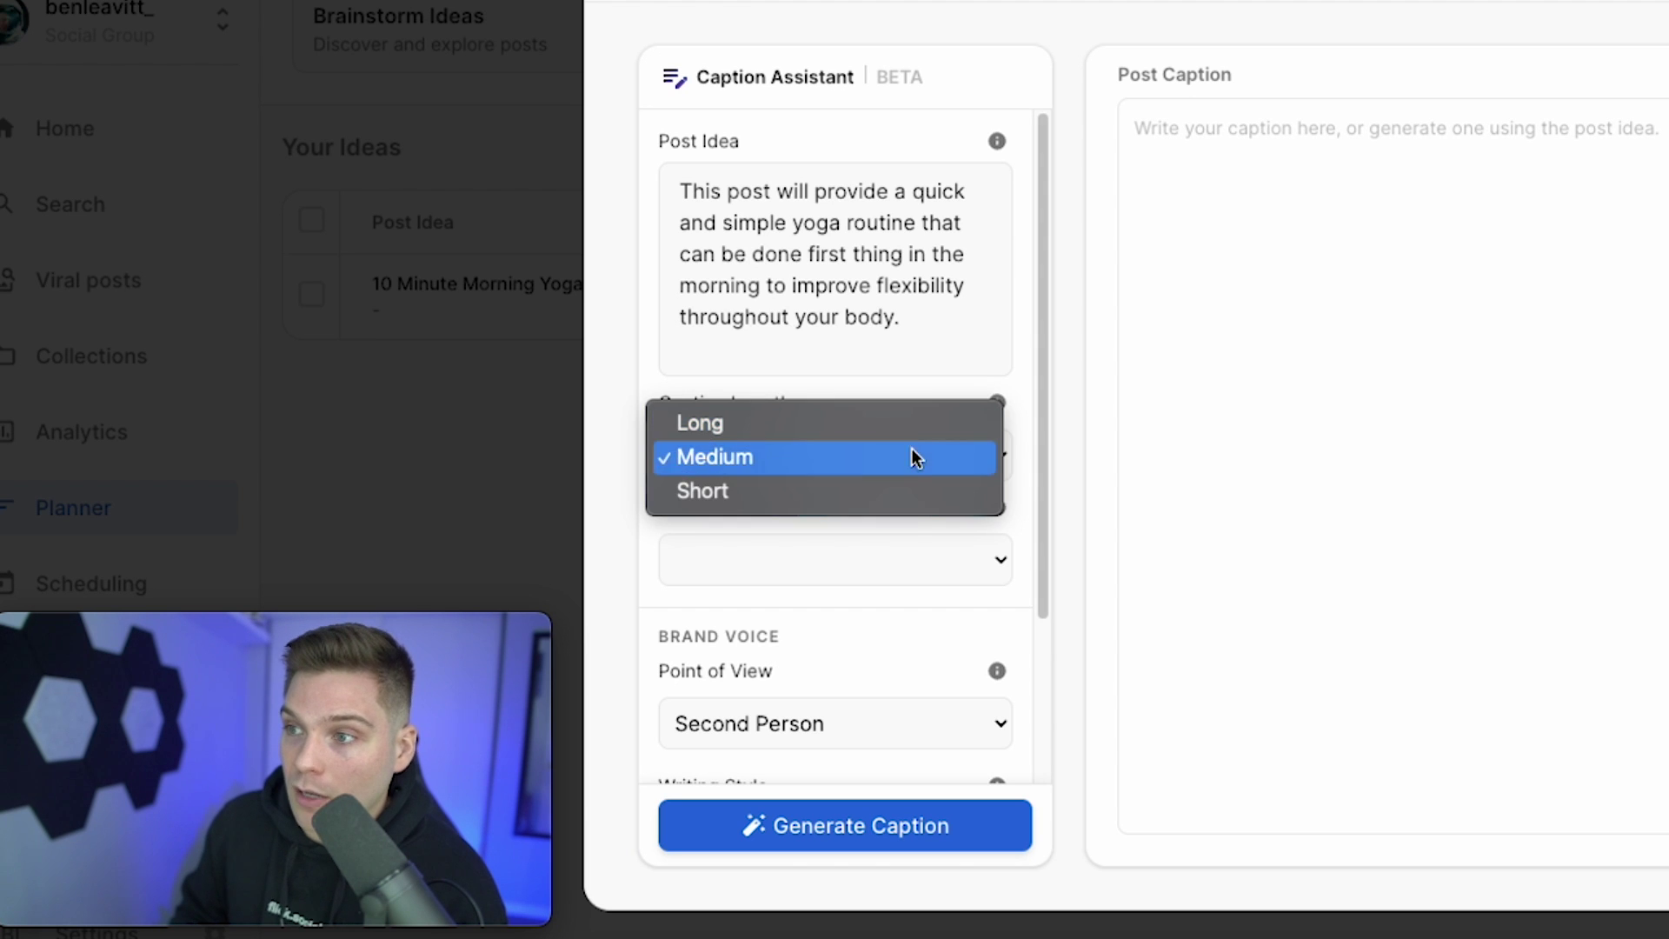
left_click(904, 471)
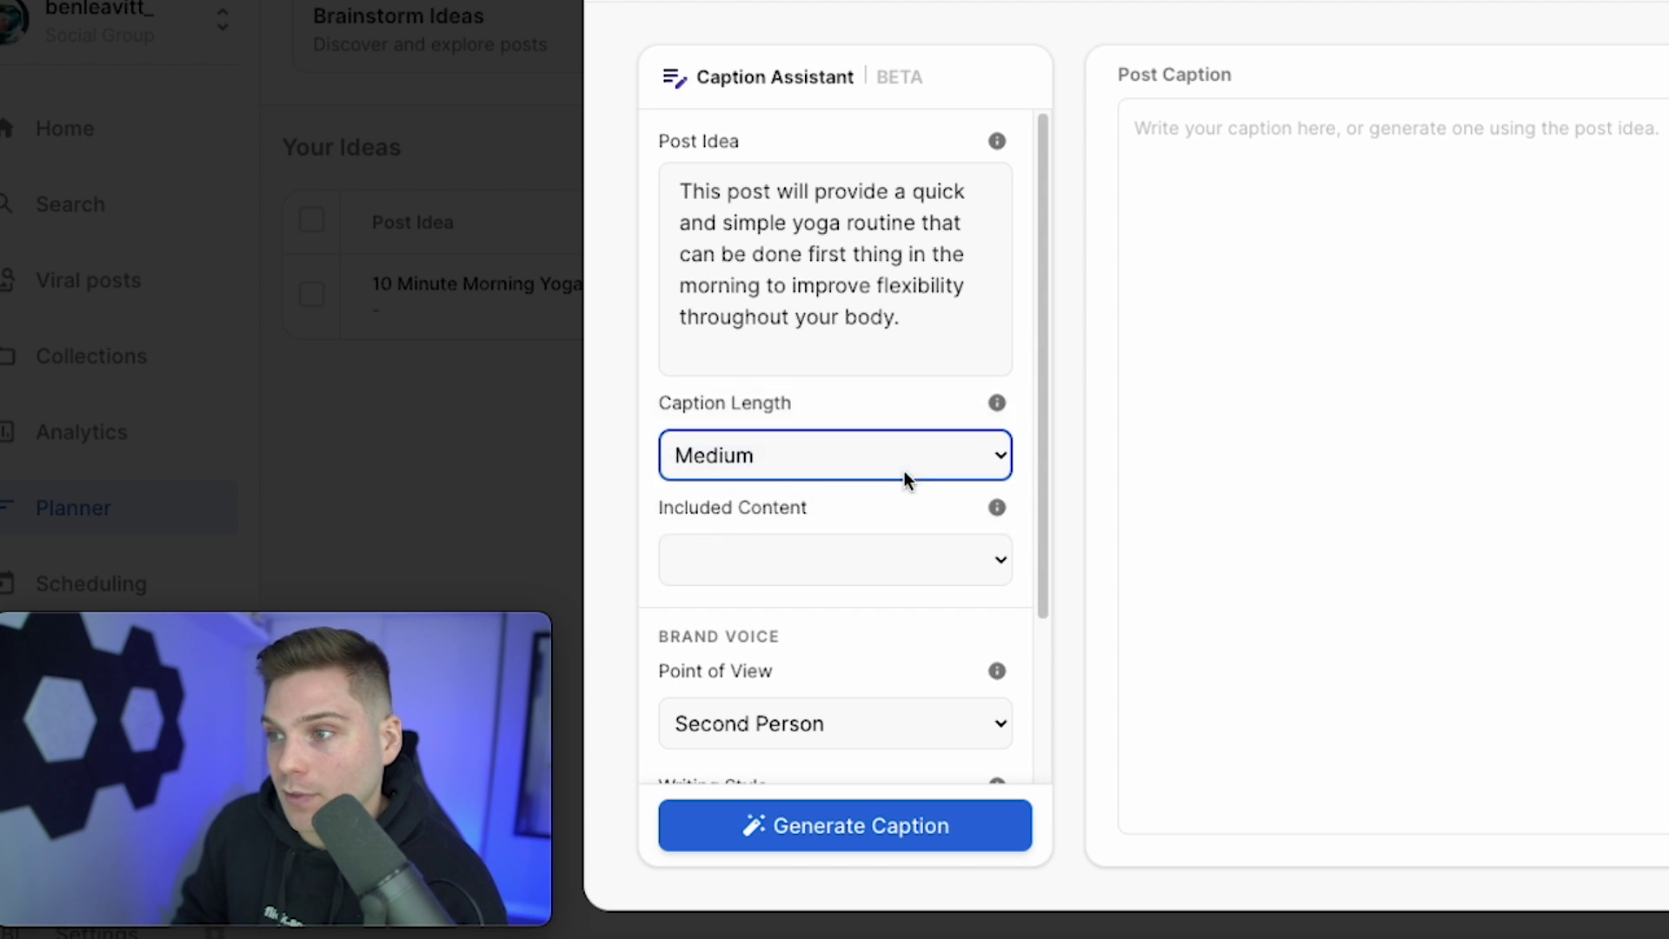
scroll(931, 561, "down", 3)
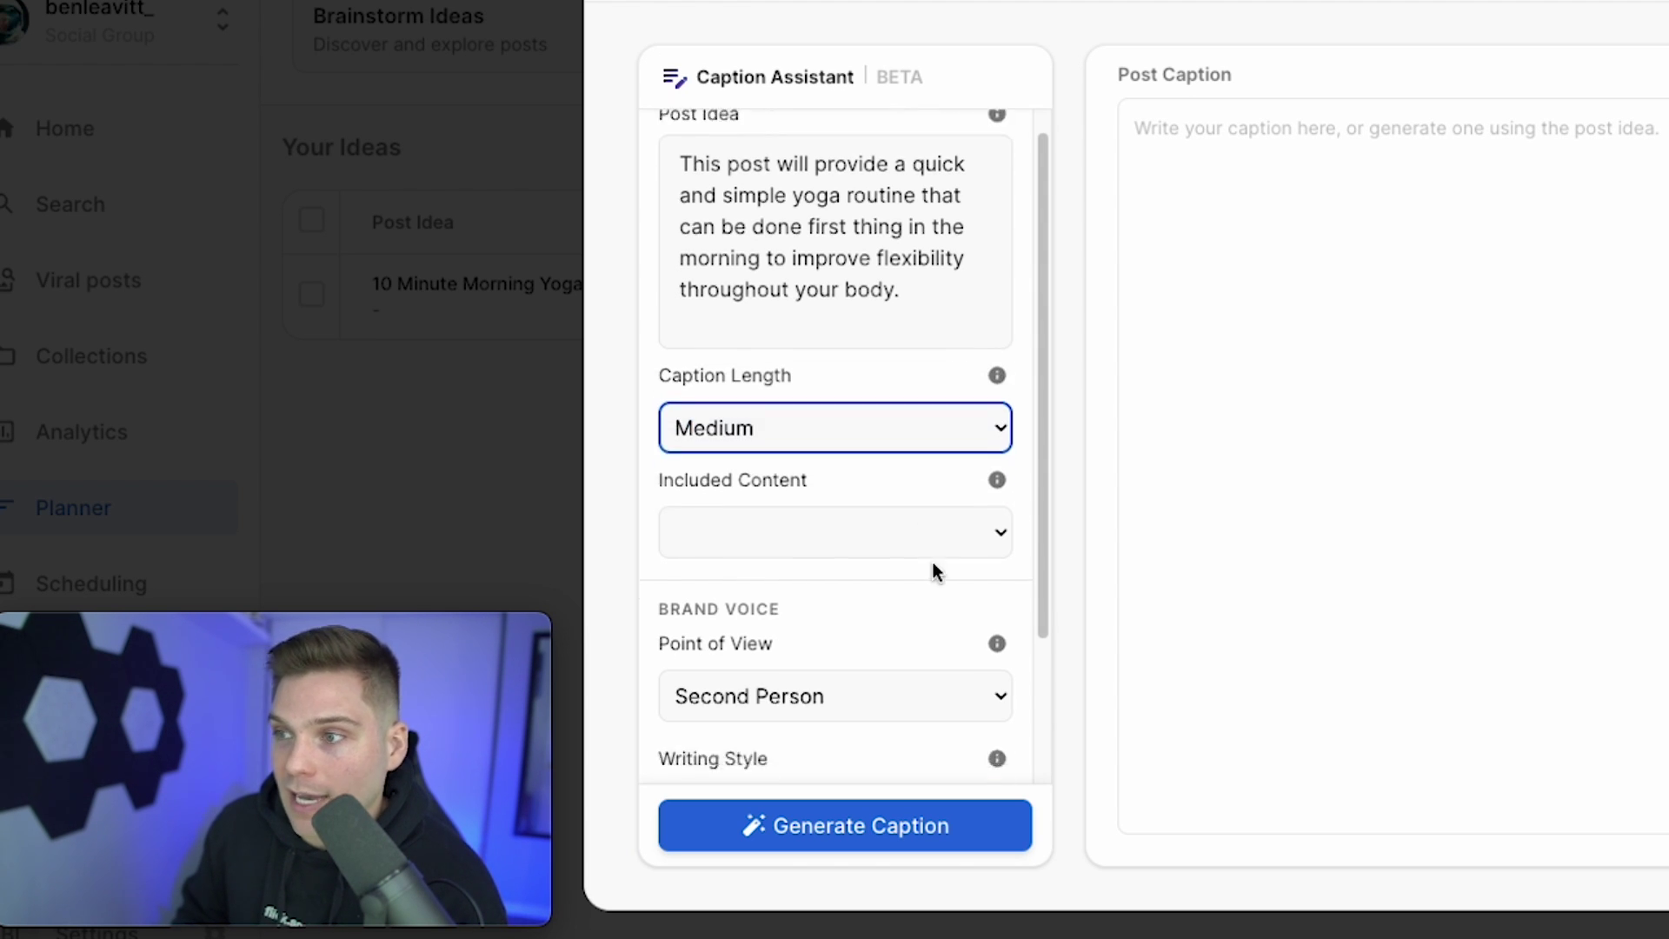
left_click(911, 518)
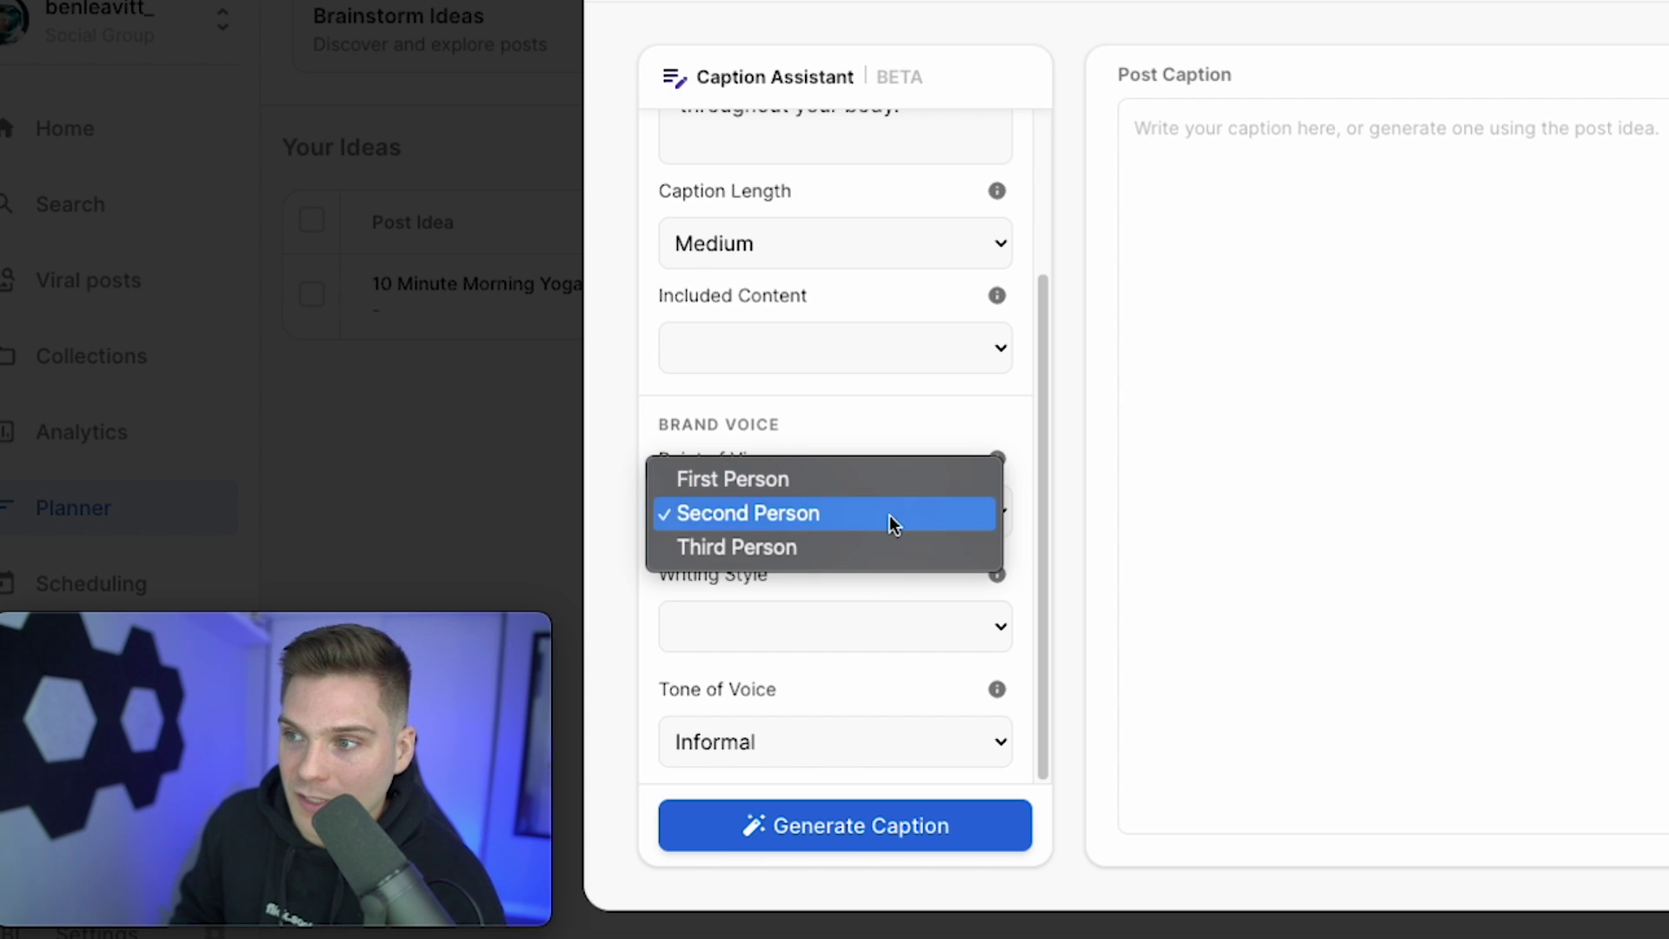
left_click(874, 488)
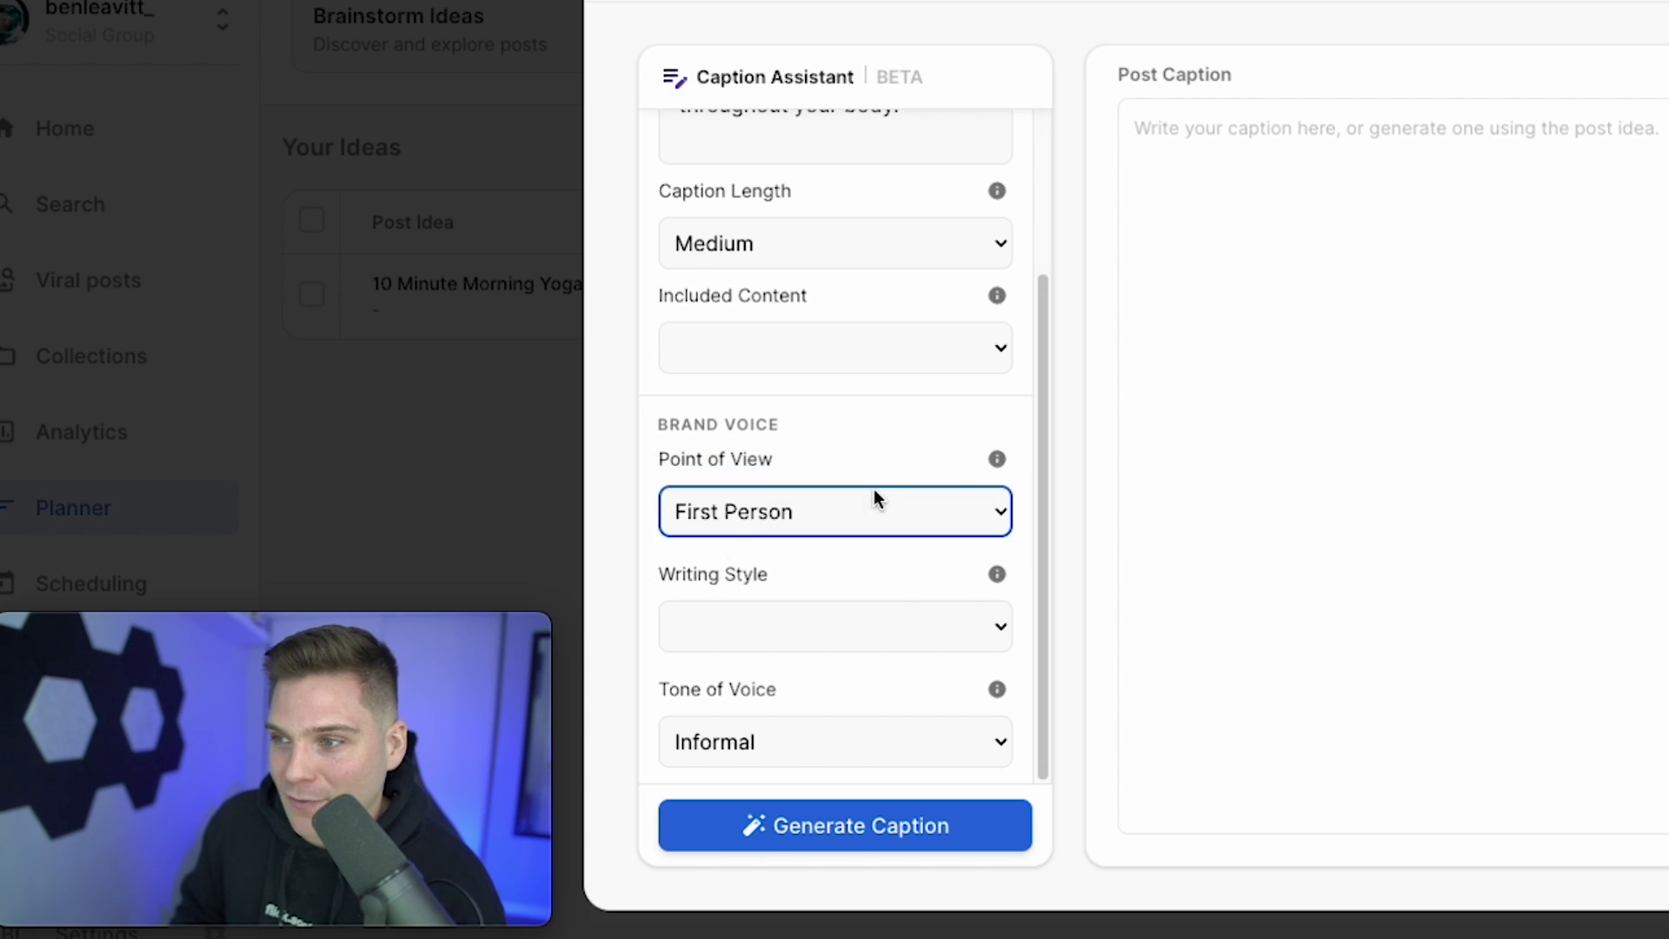
Choose Conversational writing style and Informal tone, then generate the caption
left_click(925, 629)
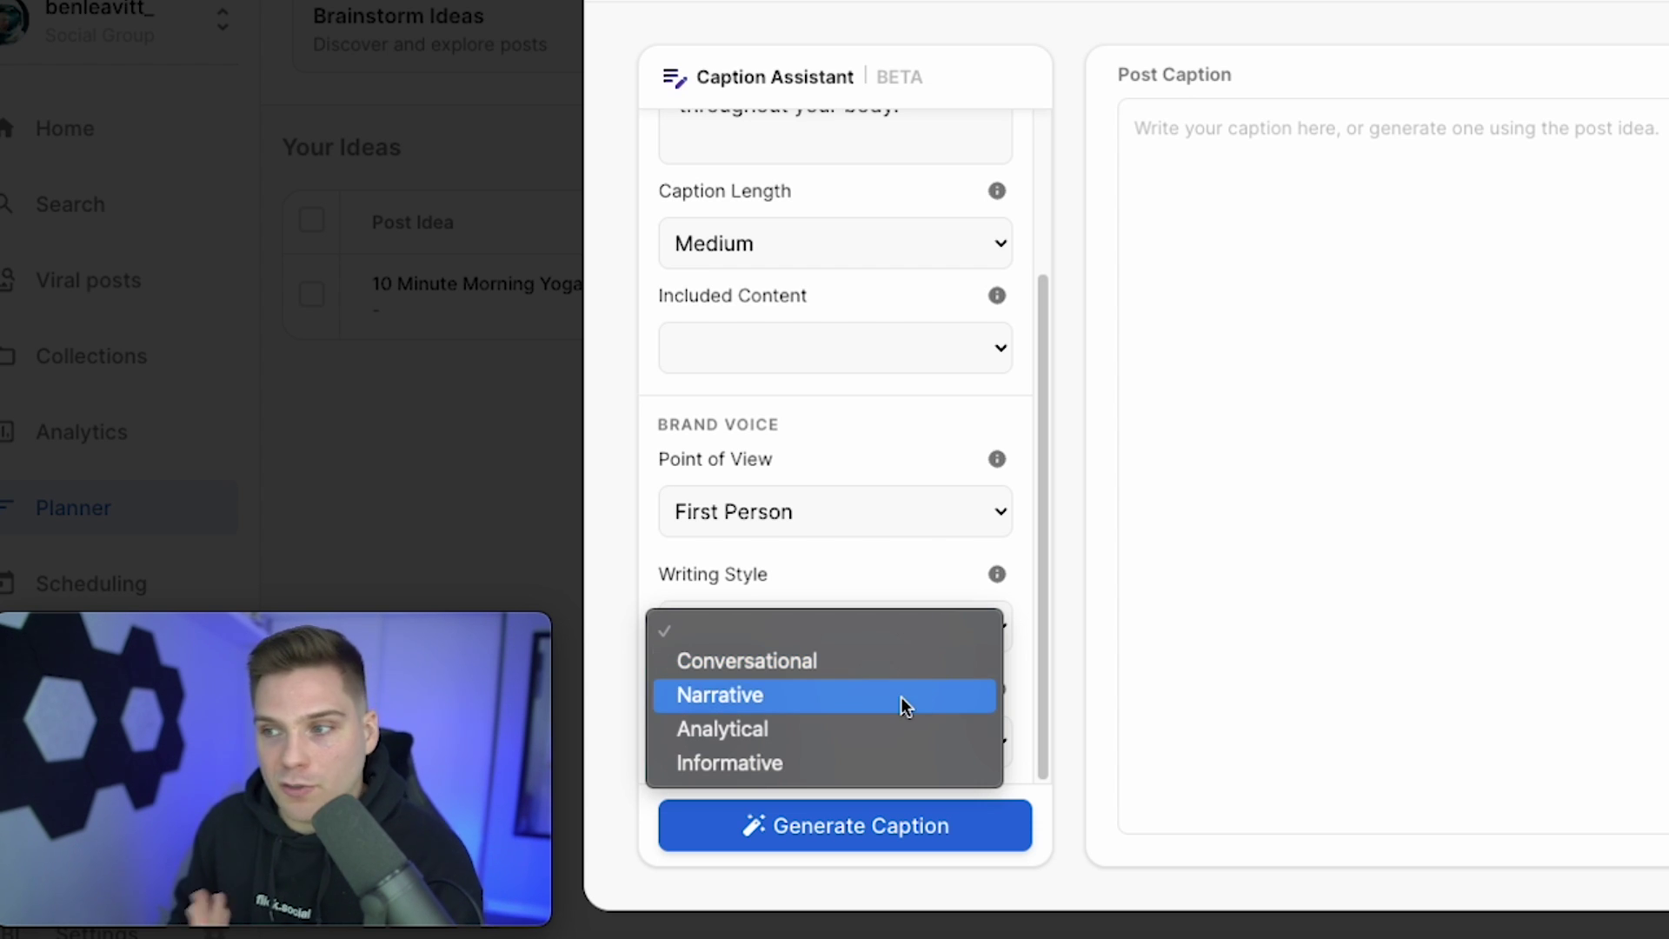
left_click(878, 656)
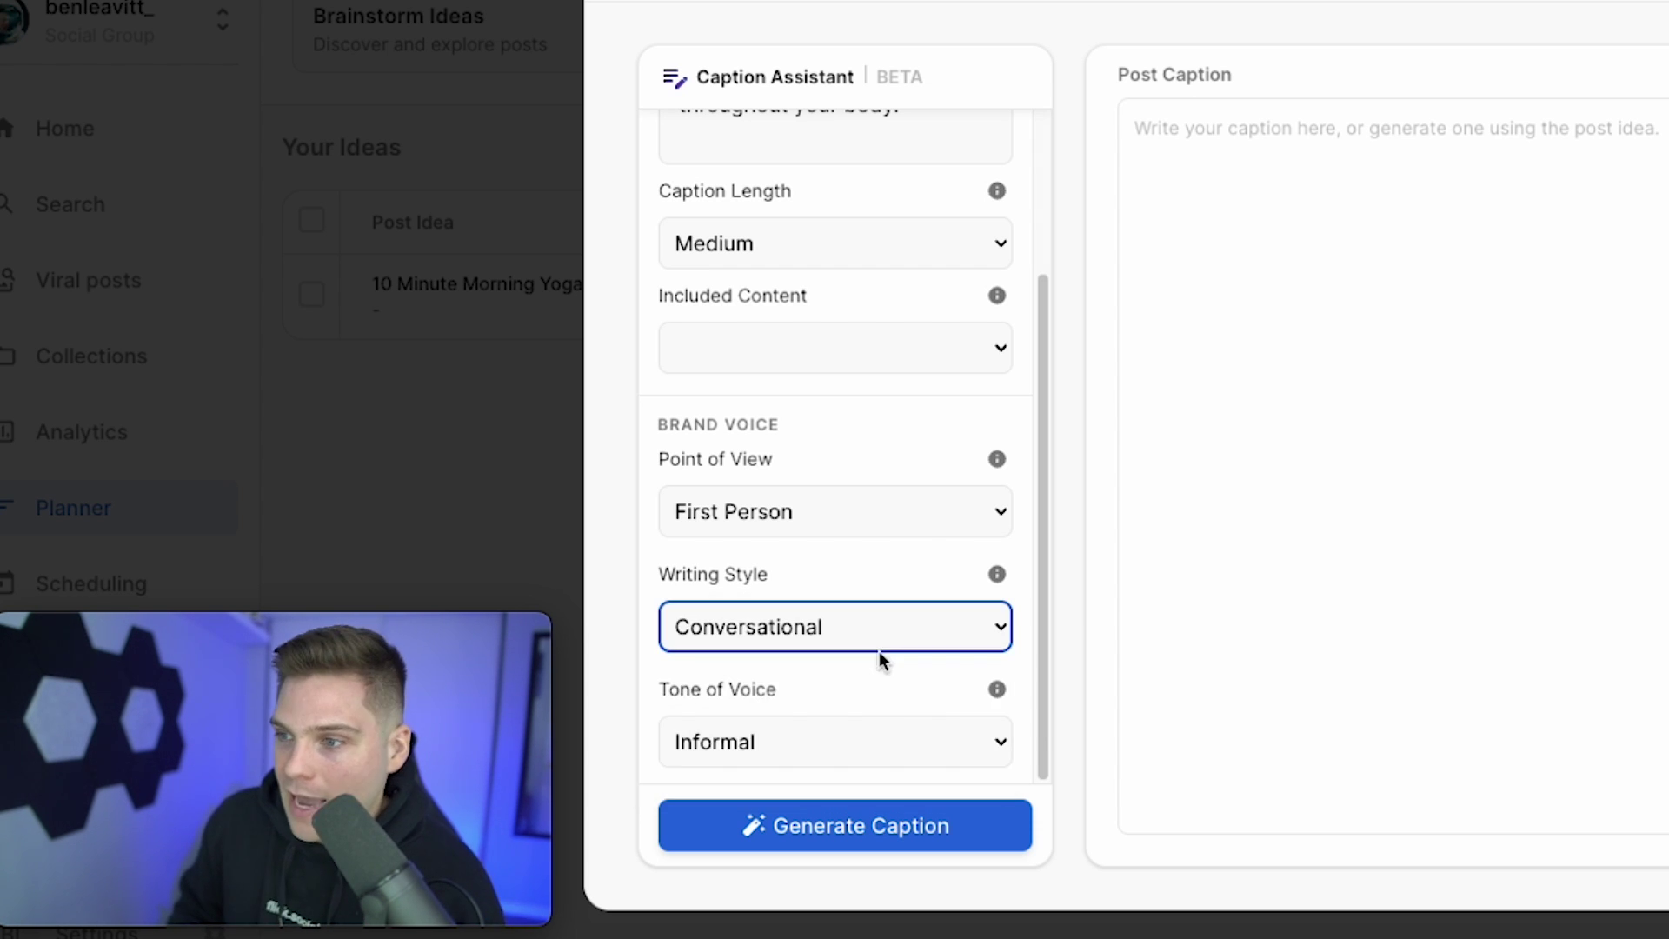
left_click(888, 739)
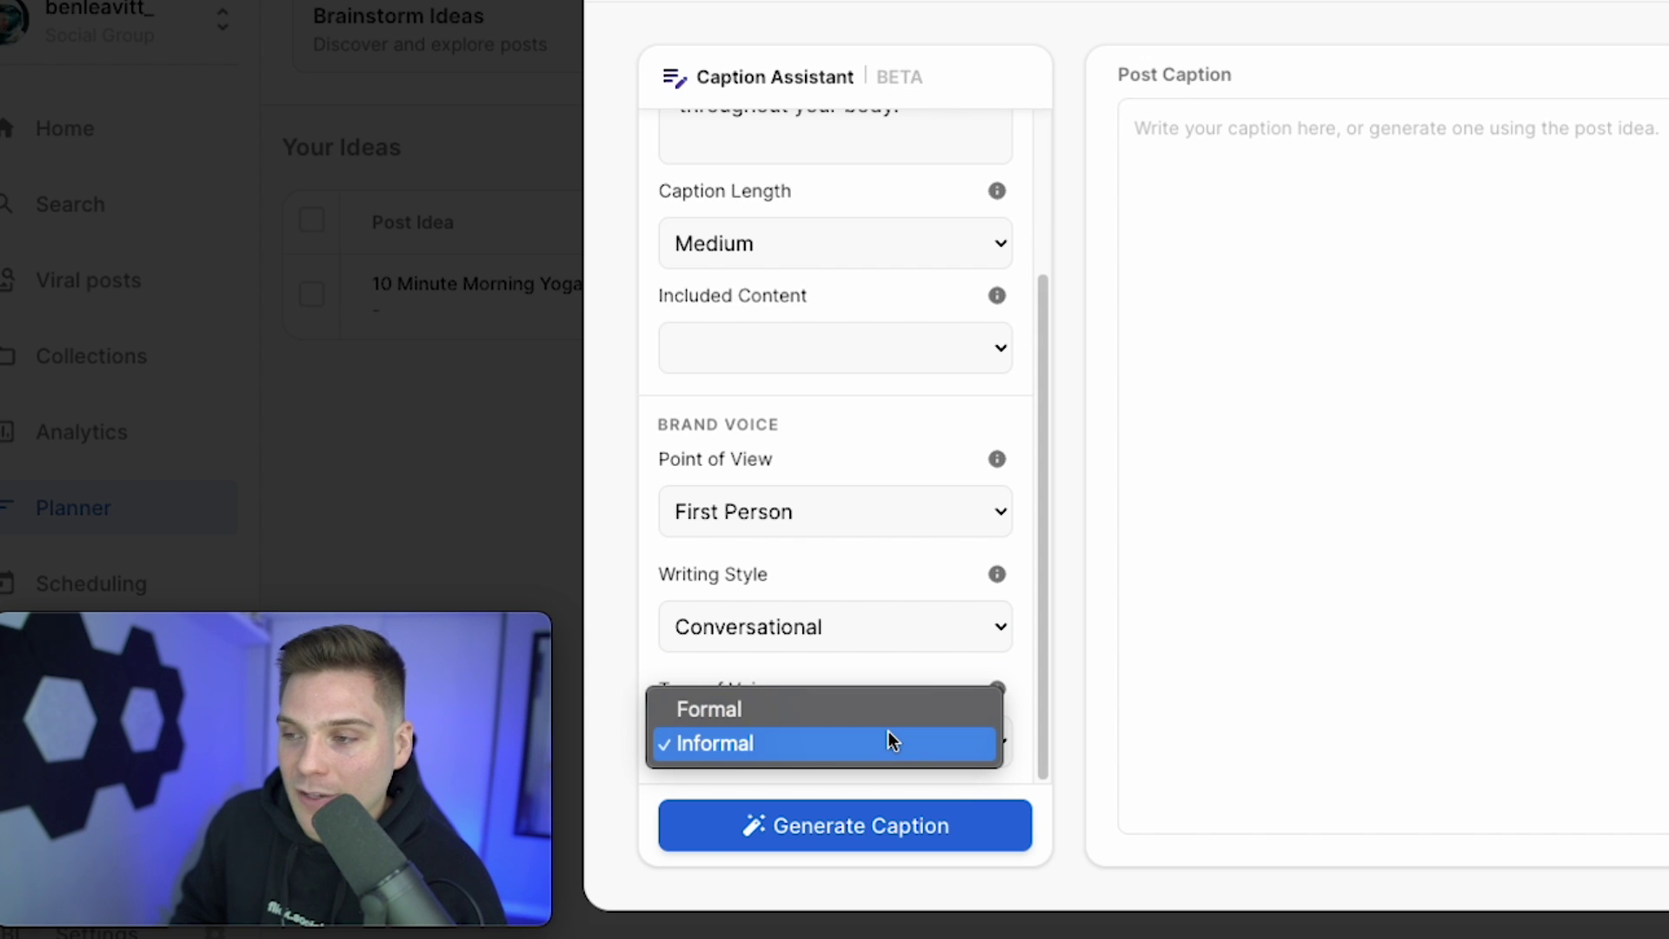
left_click(898, 744)
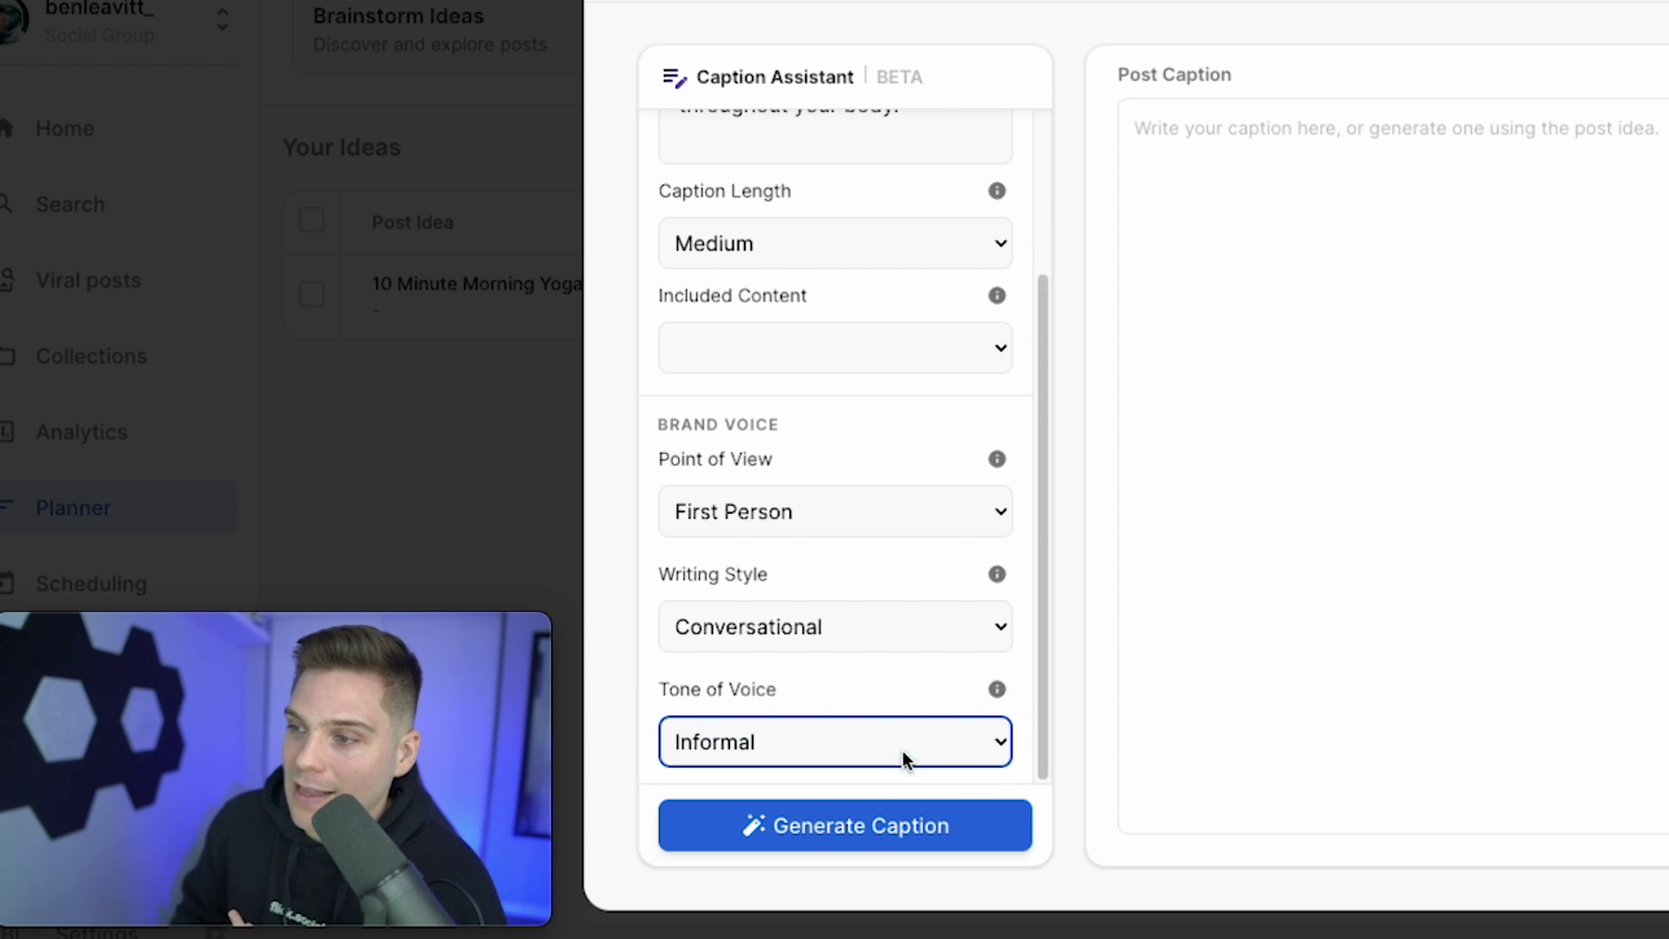
left_click(886, 821)
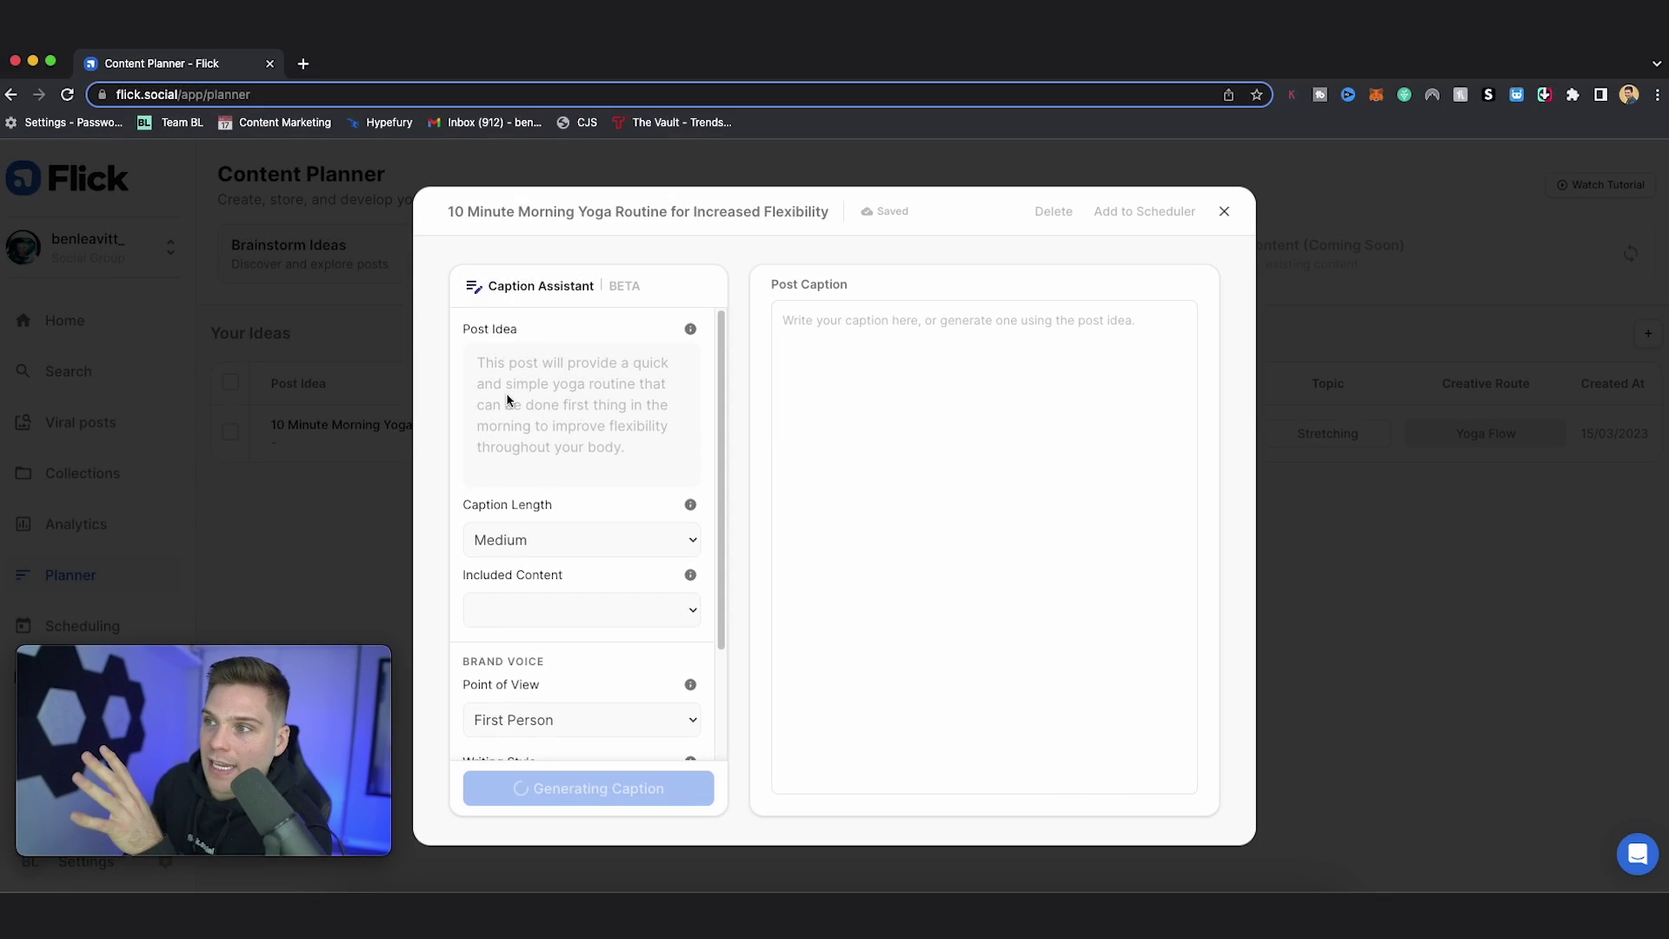
Regenerate the yoga caption to get a new first-person version
scroll(609, 435, "down", 3)
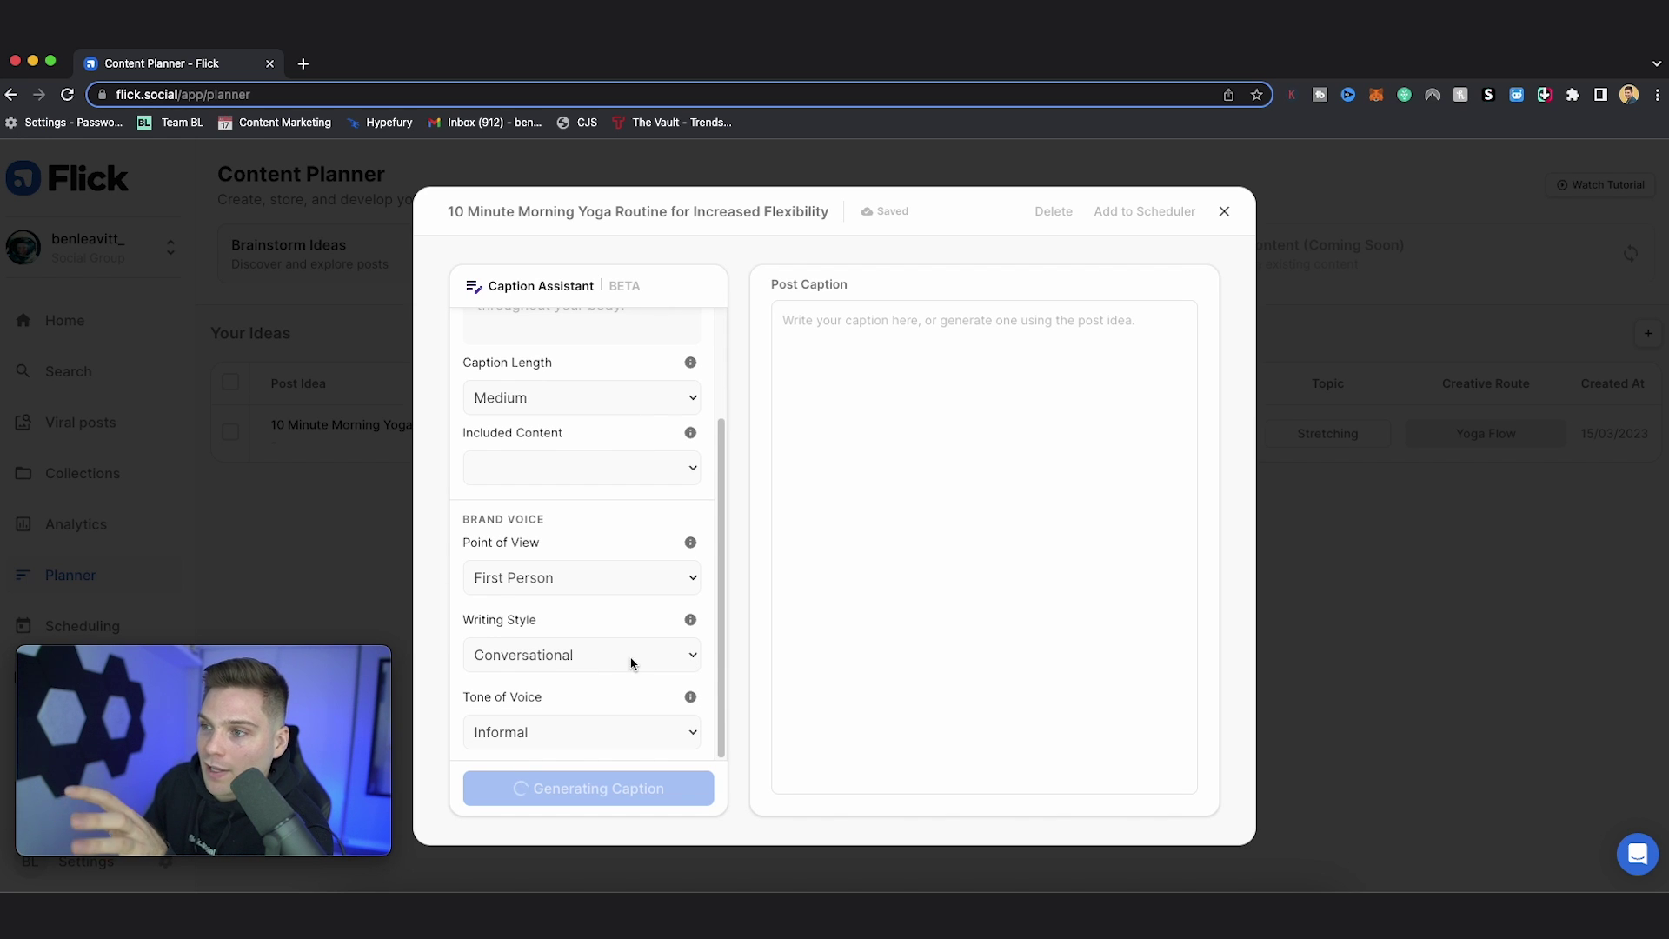
scroll(617, 482, "up", 3)
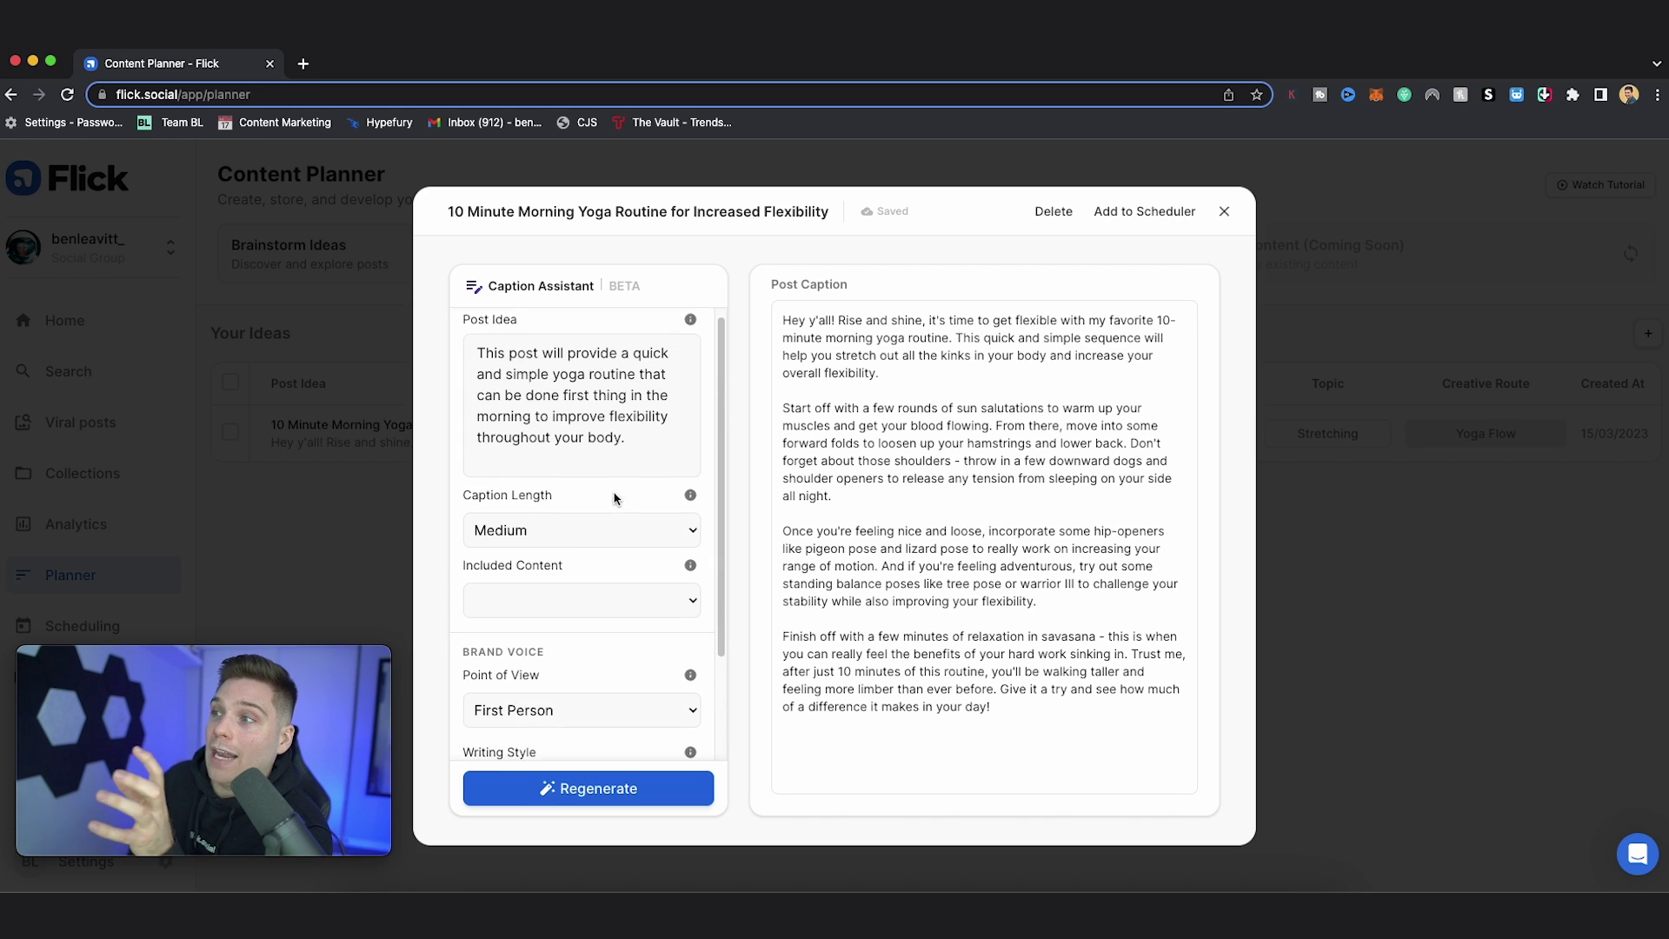
scroll(614, 498, "down", 1)
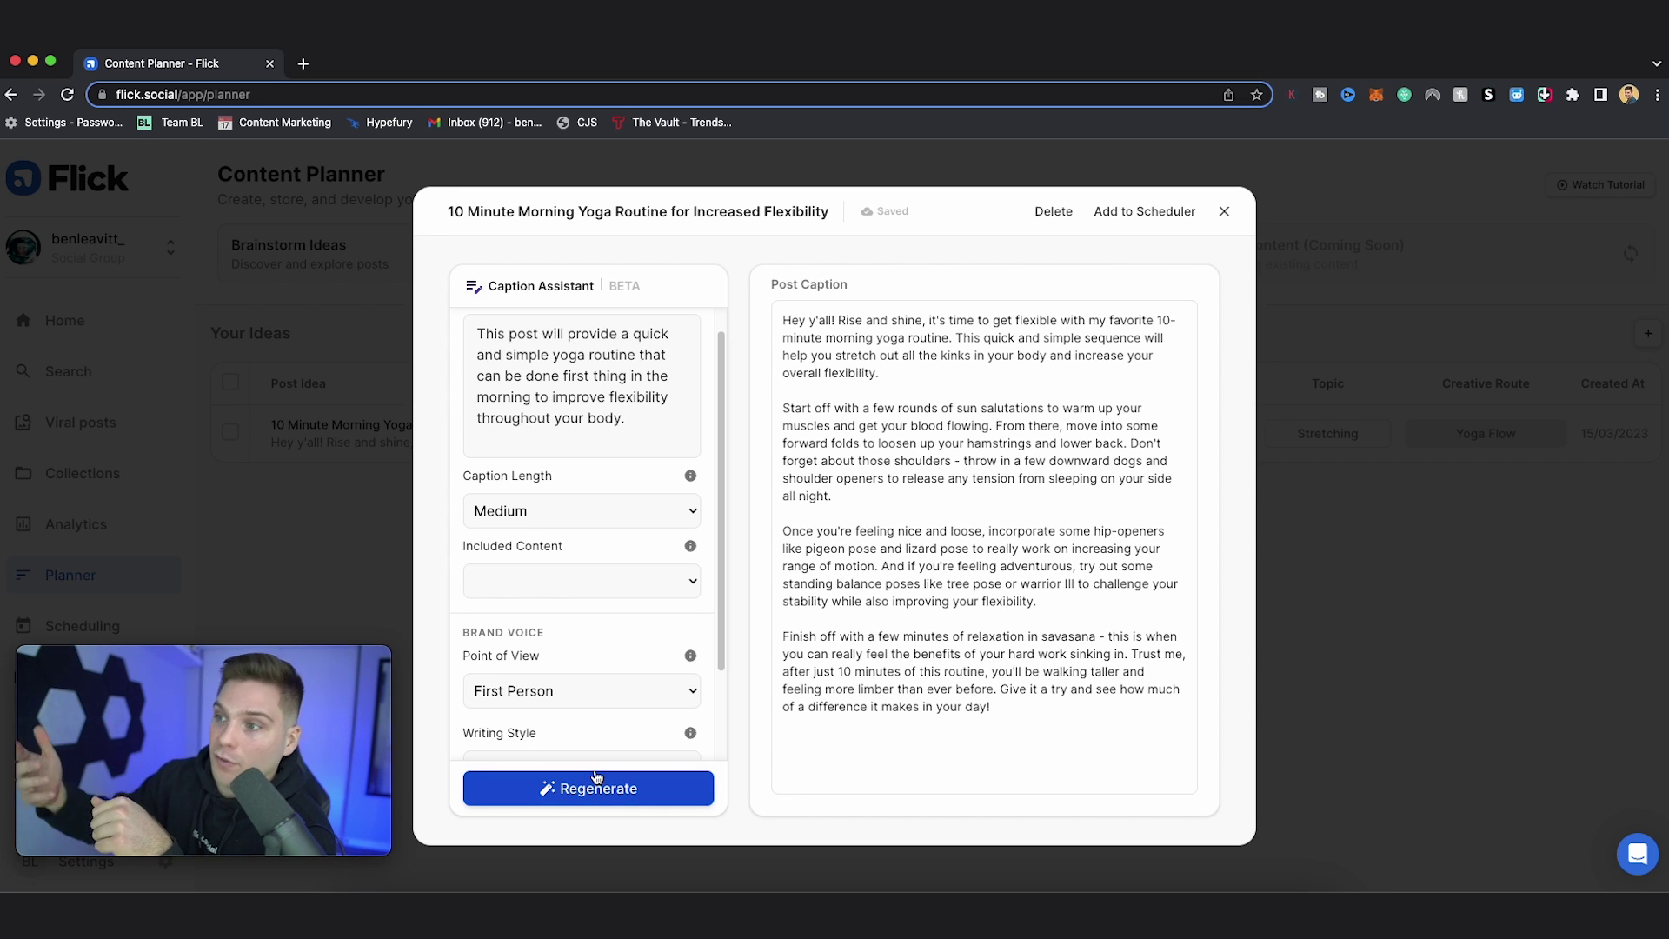
left_click(939, 373)
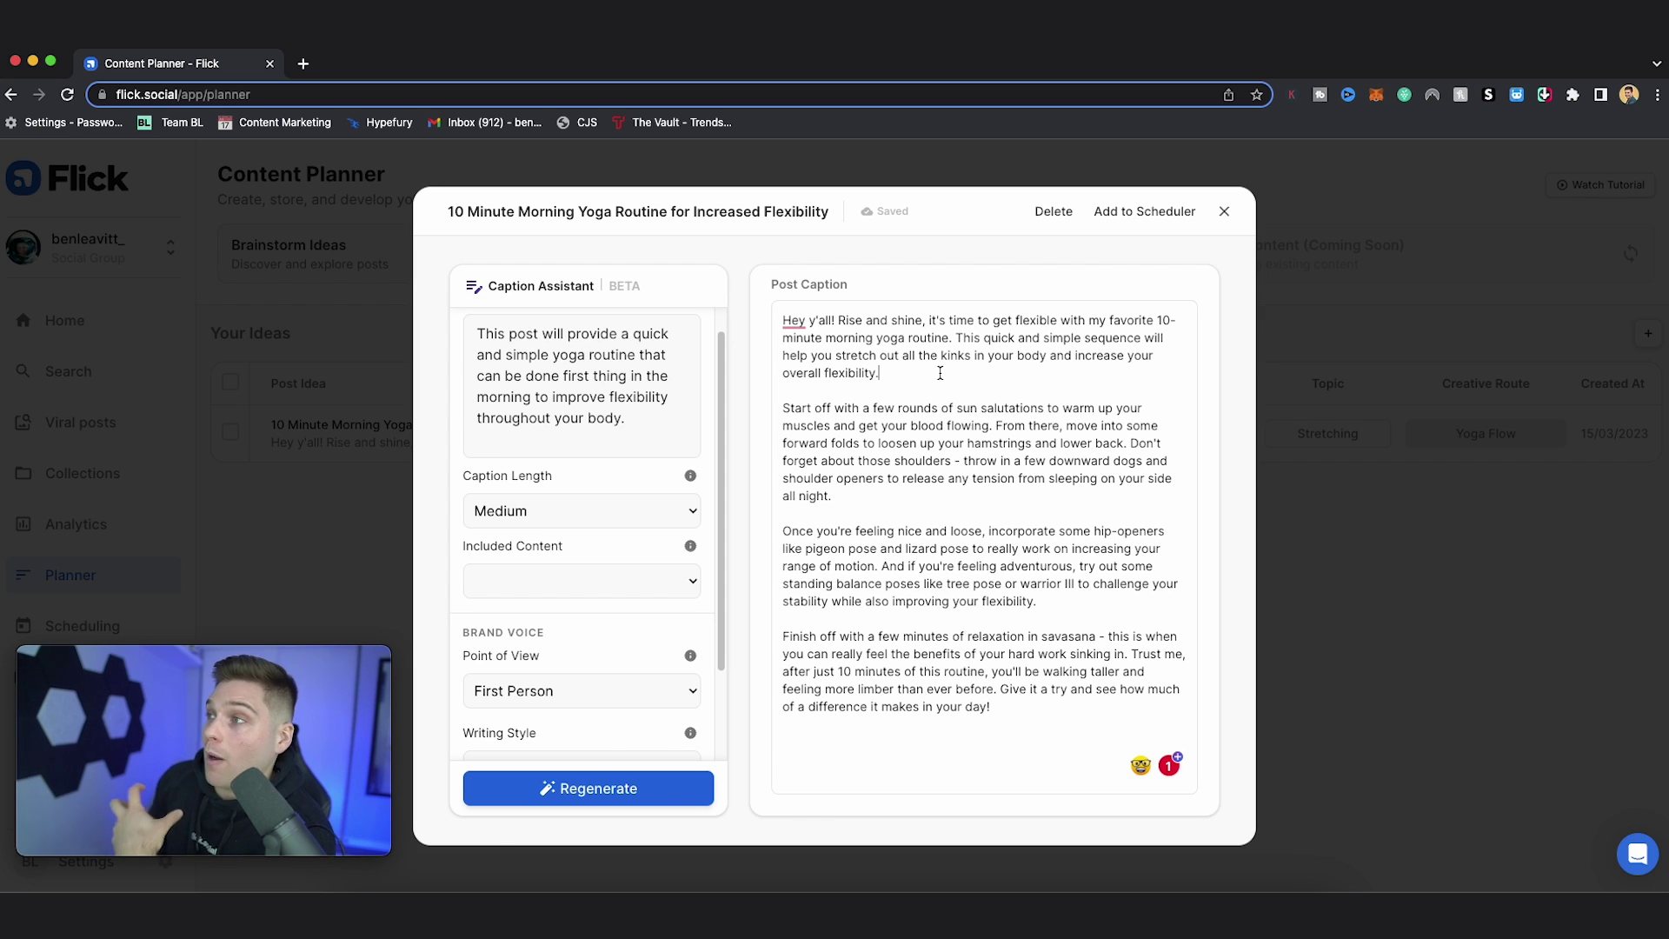
left_click(568, 806)
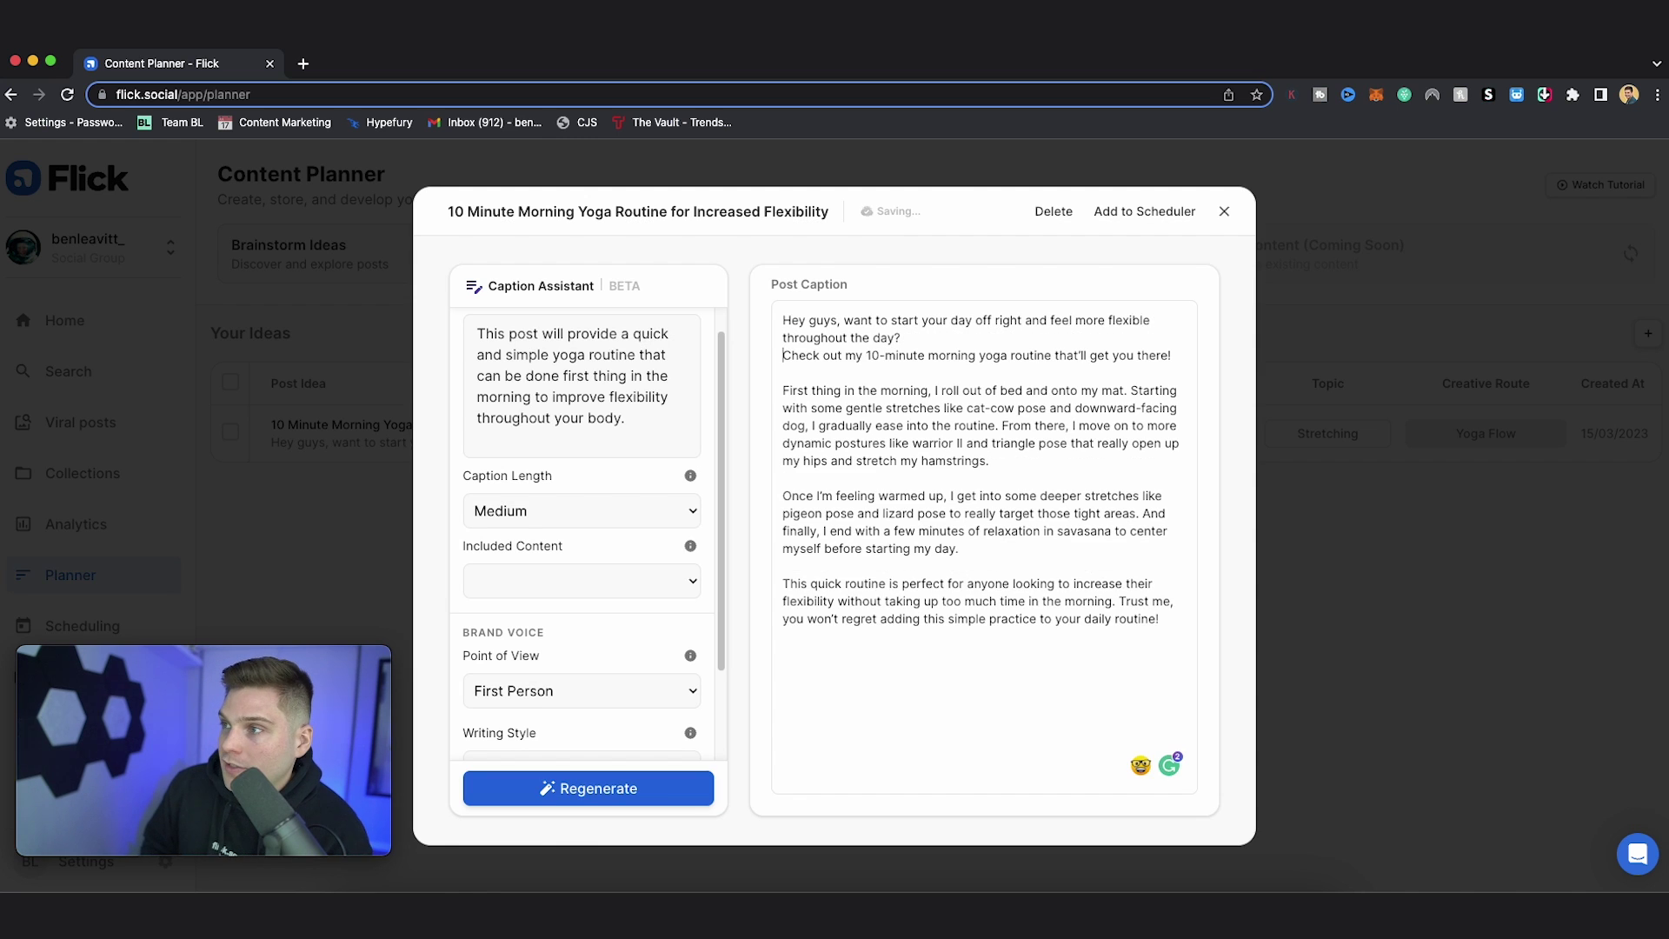
Insert a sun emoji after the caption's opening question via Emoji & Symbols
right_click(932, 342)
left_click(952, 354)
type("sun")
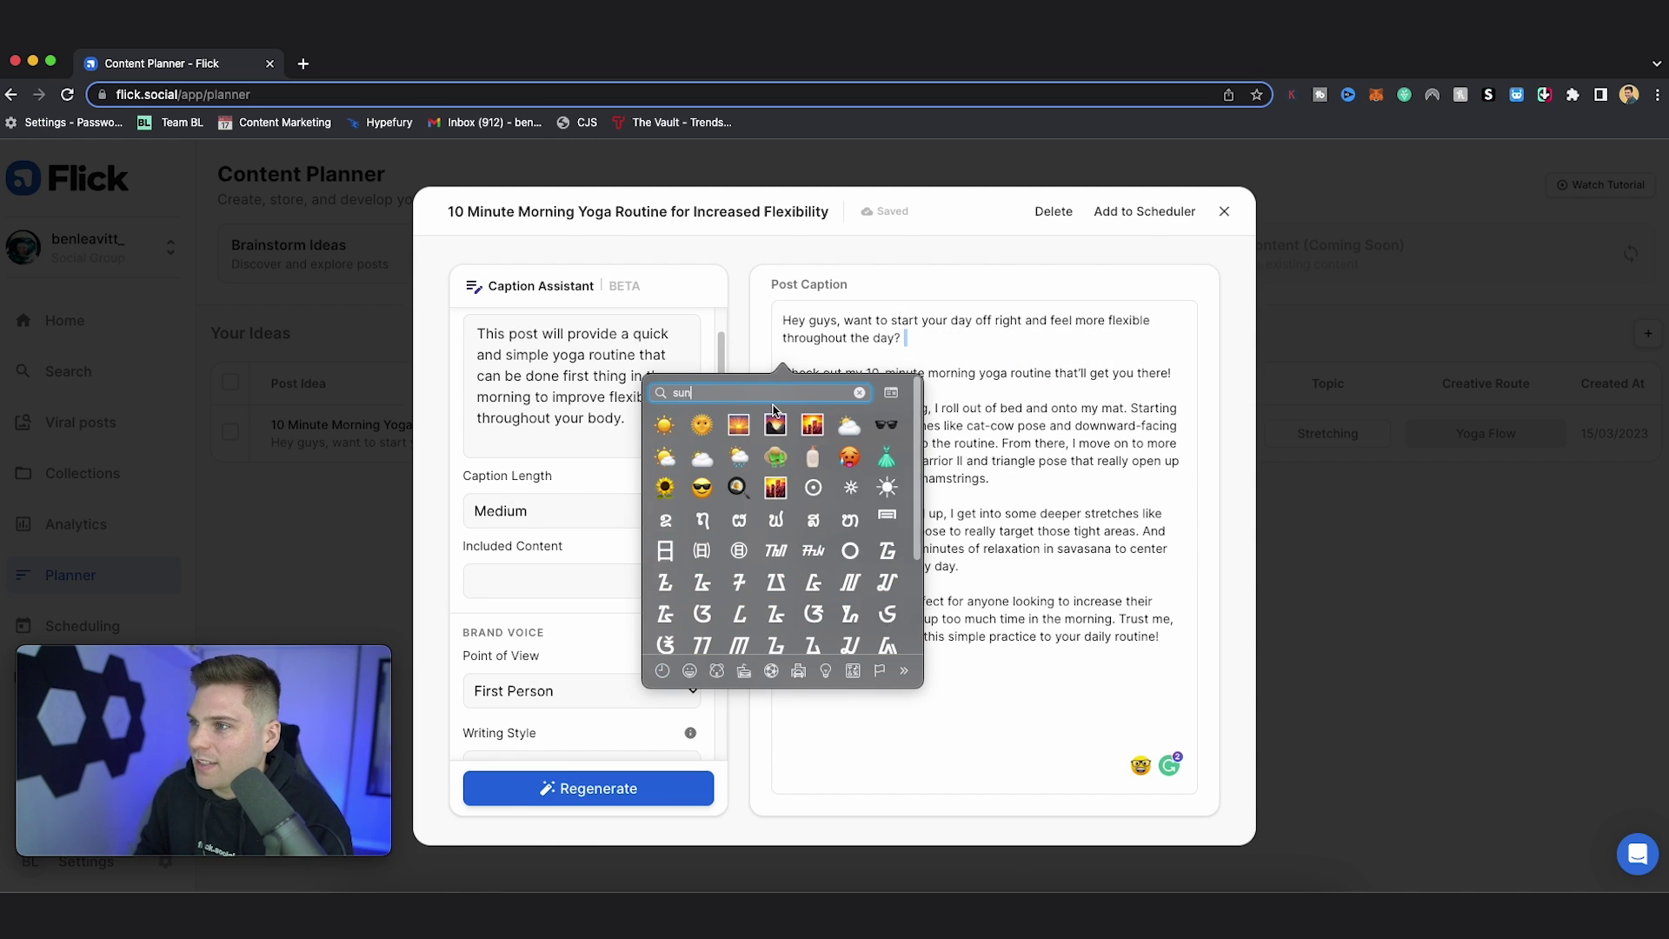
left_click(702, 424)
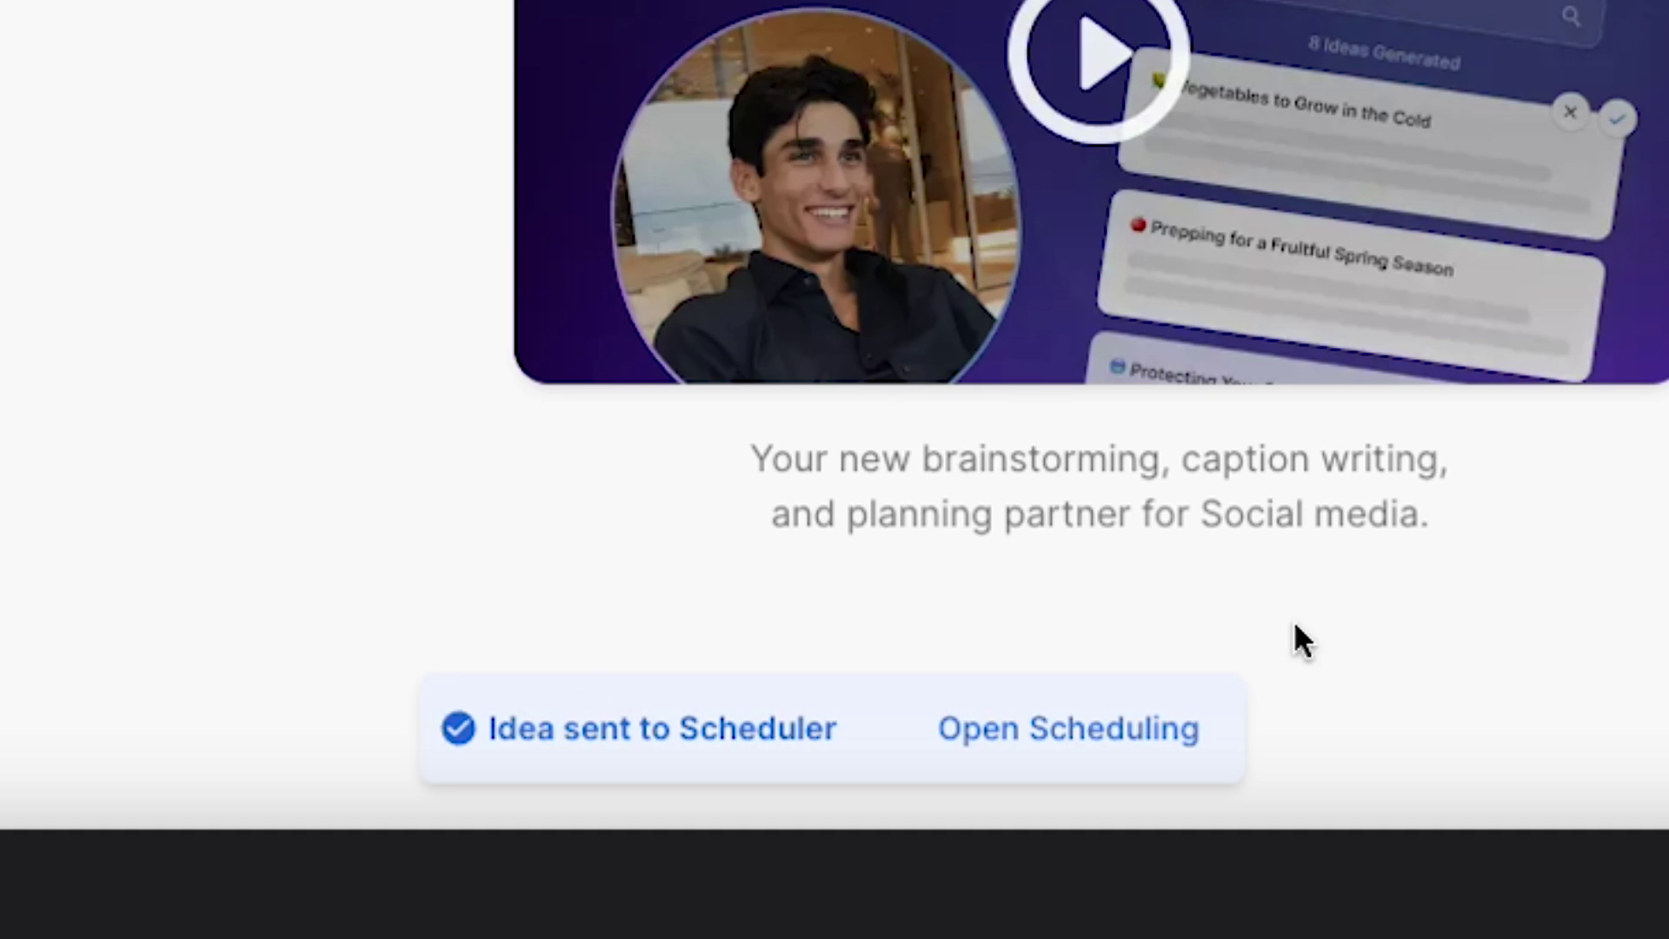
From the scheduling calendar, open the 10 Minute Morning Yoga idea as a multi-platform post
left_click(1092, 734)
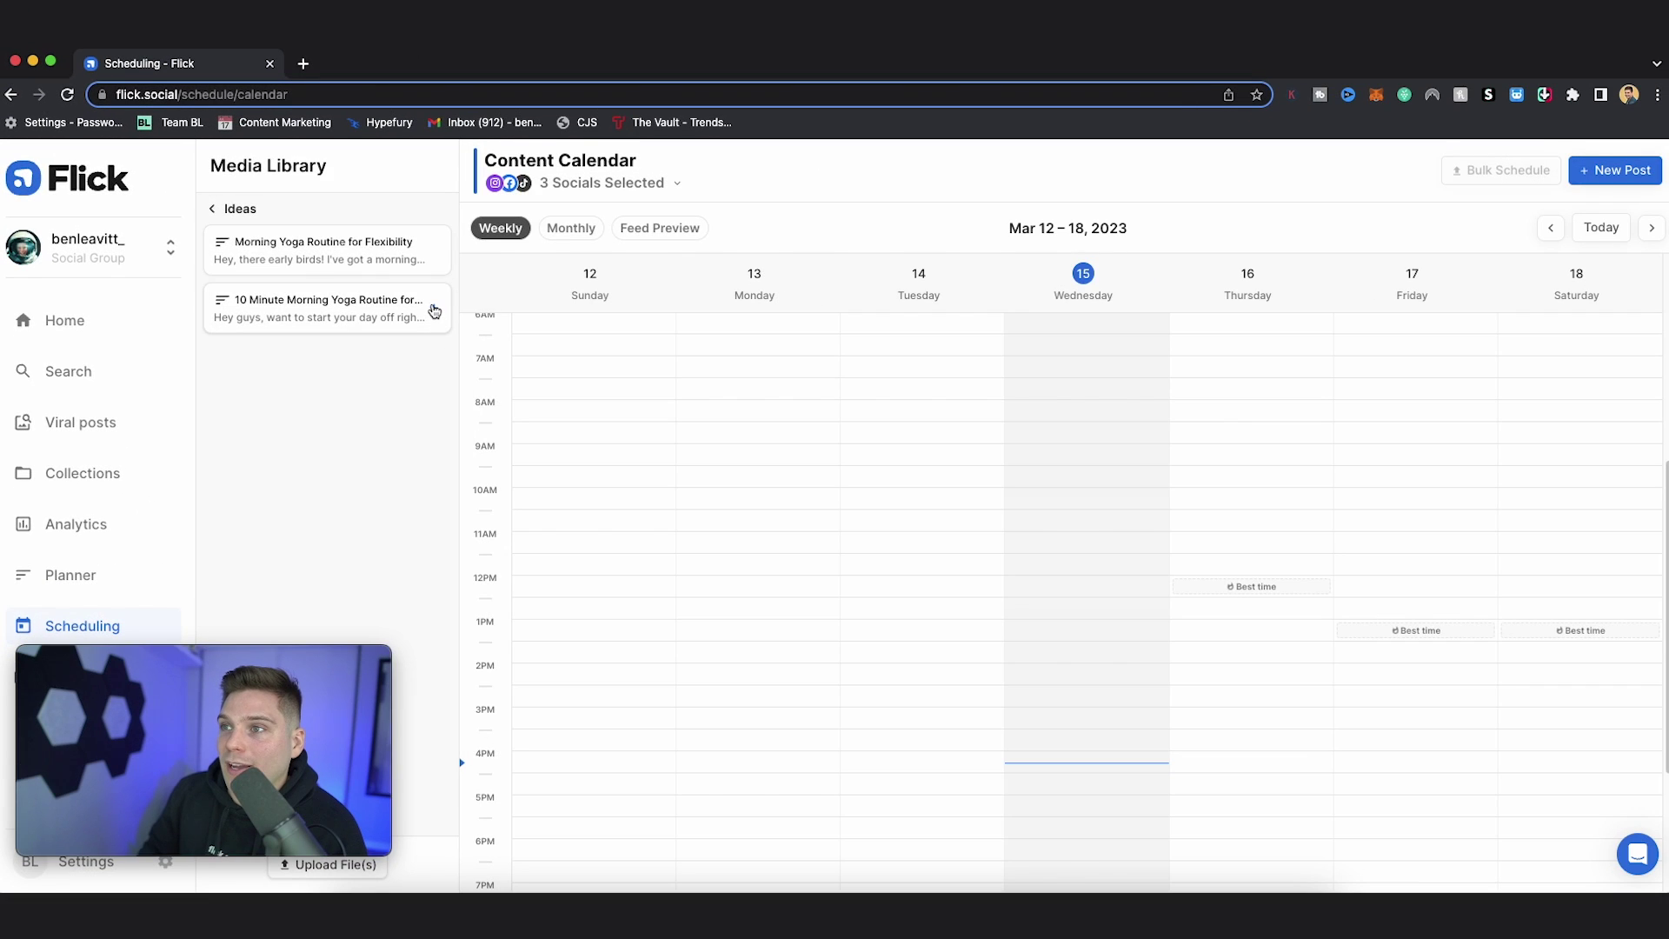
left_click(434, 310)
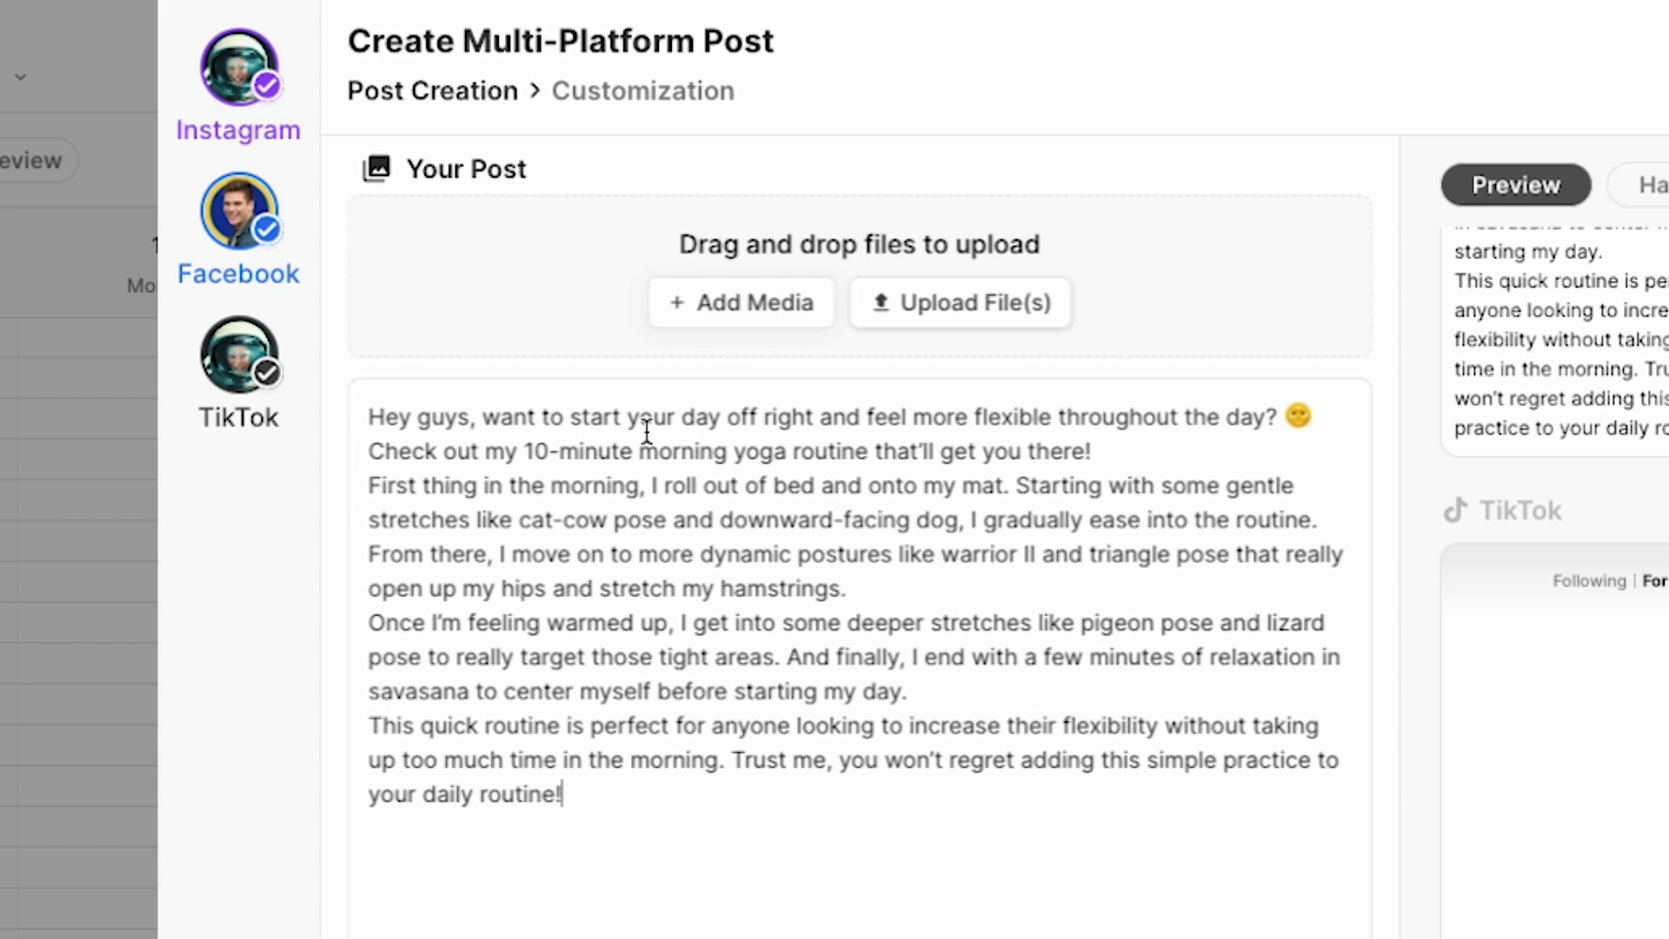
mouse_move(658, 826)
left_mouse_down()
mouse_move(510, 409)
mouse_move(399, 421)
mouse_move(580, 666)
mouse_move(662, 840)
left_mouse_up()
left_click(770, 324)
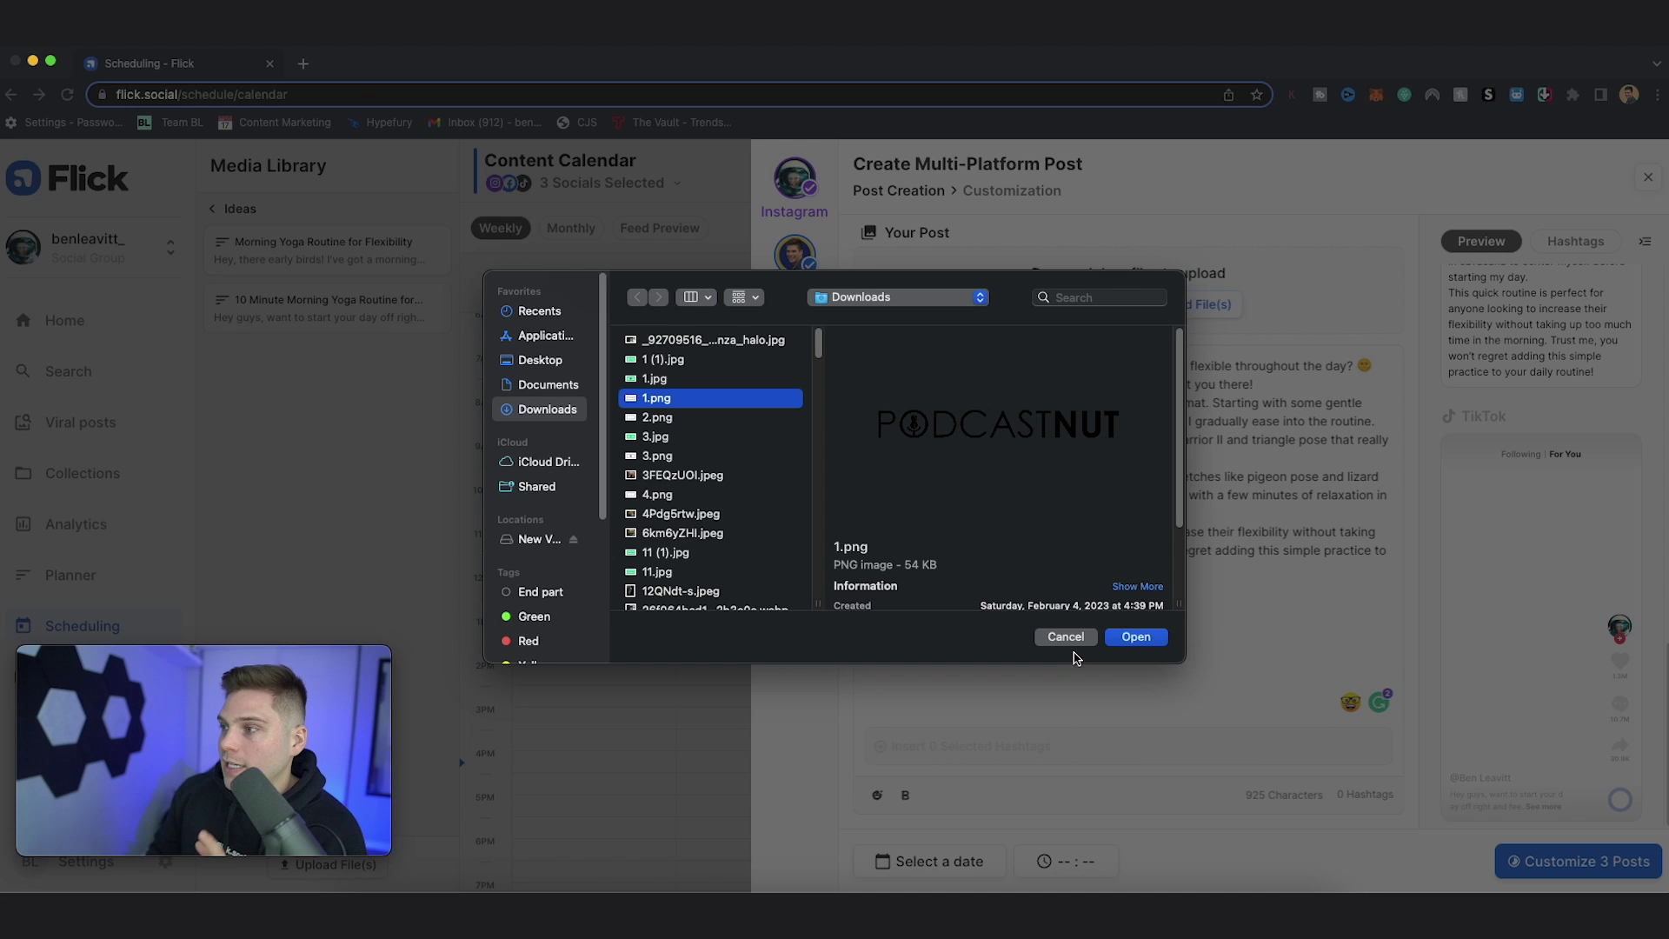
left_click(1065, 636)
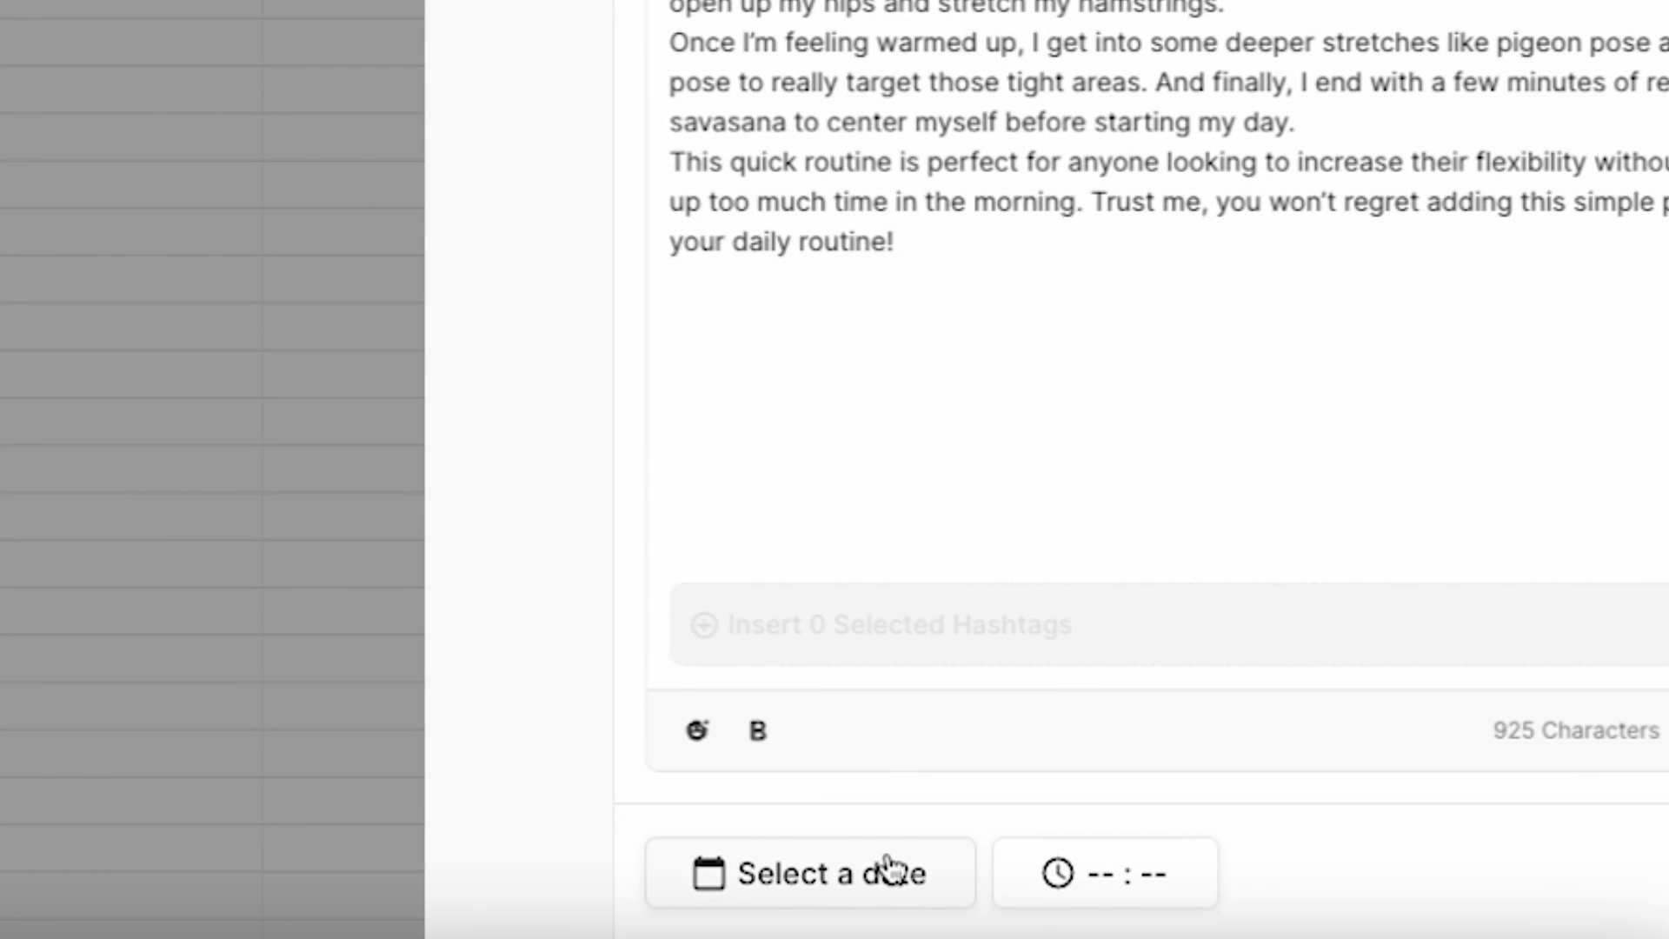
left_click(918, 867)
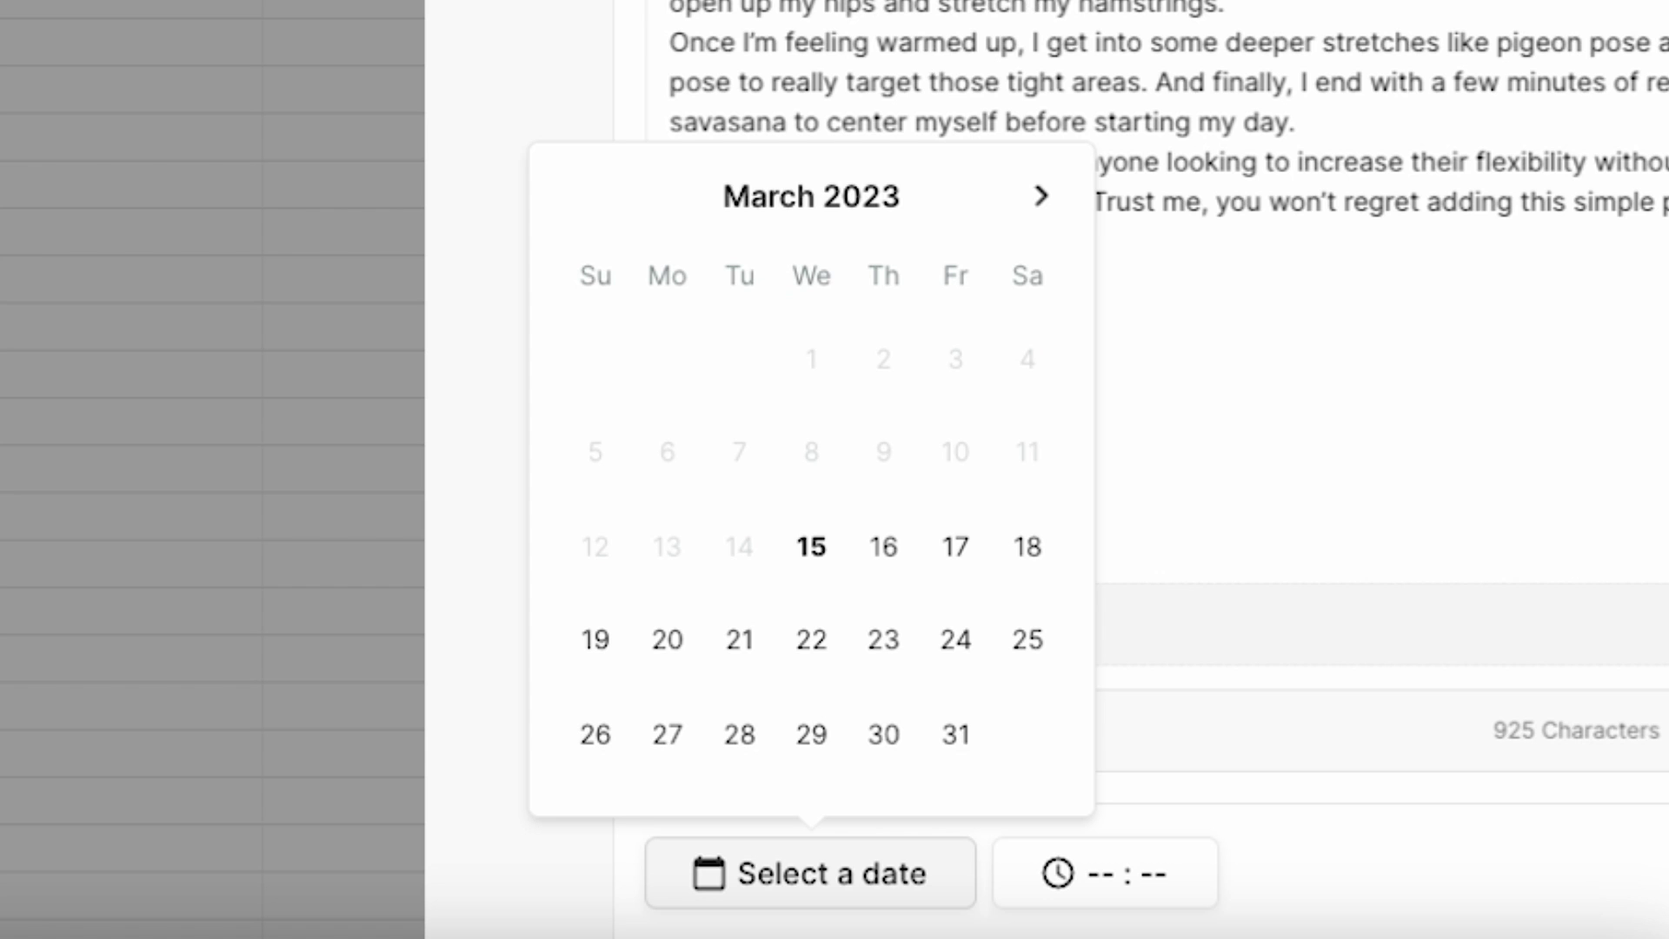
left_click(1515, 279)
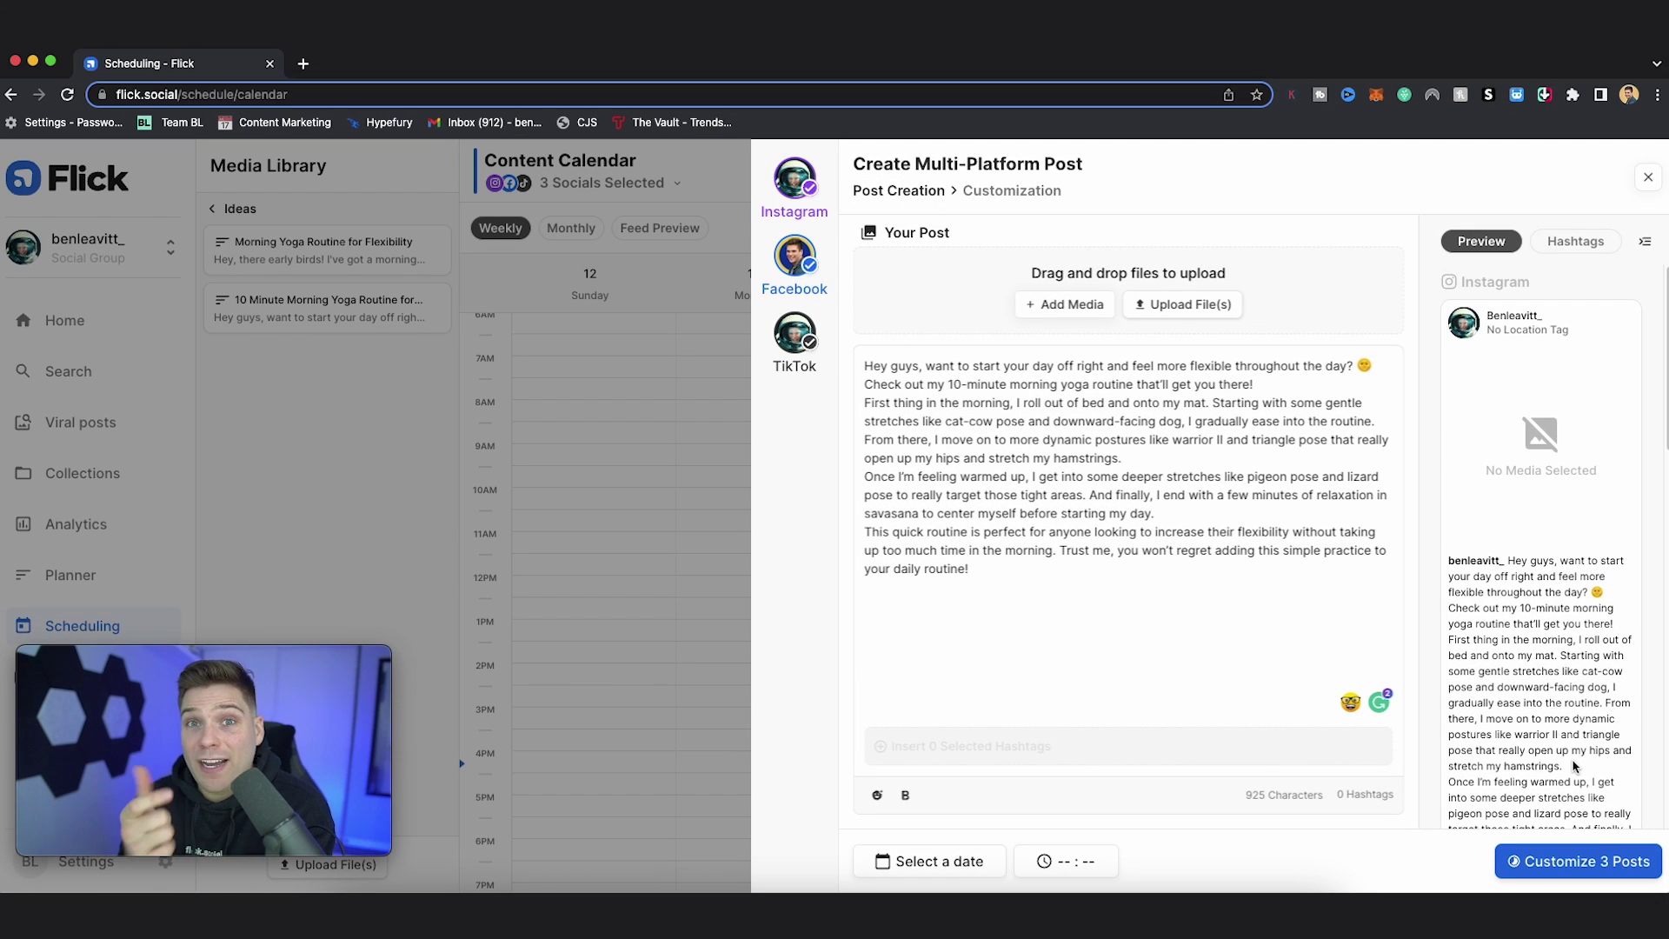